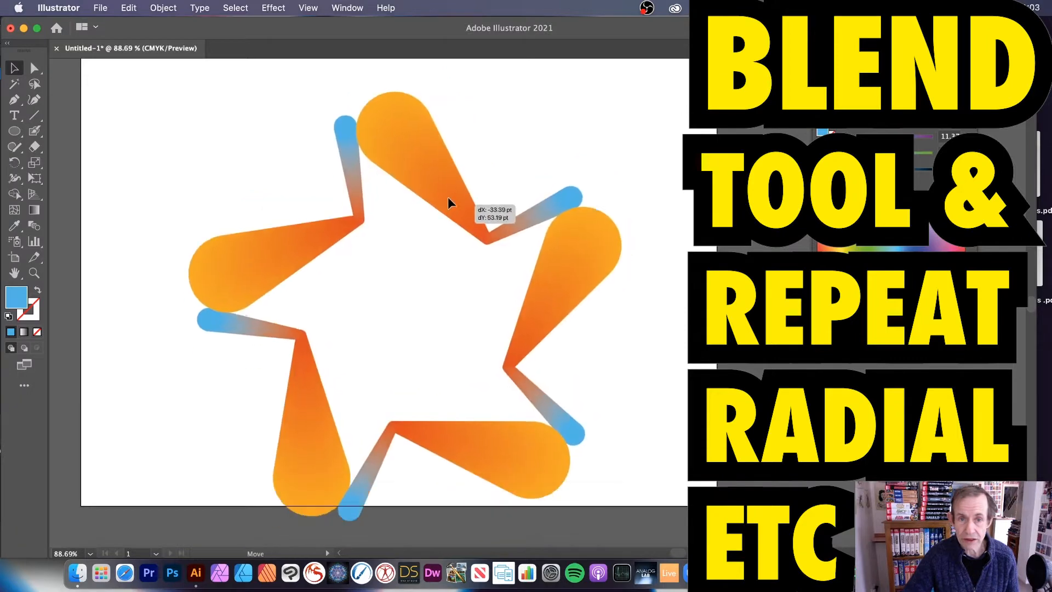
- Delete the existing radial repeat artwork to leave the artboard empty
click(446, 207)
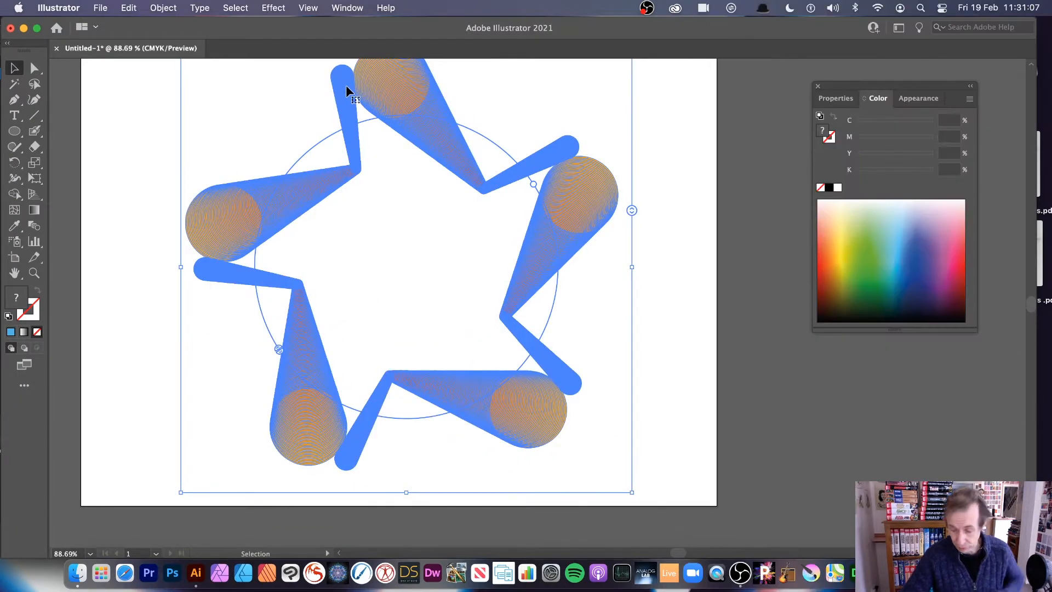
key(Delete)
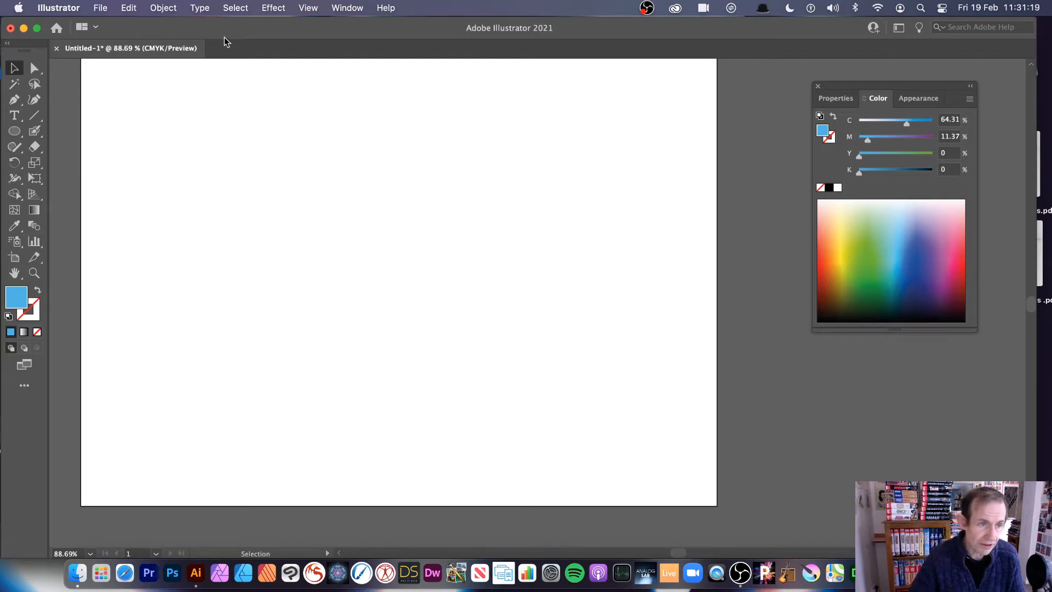
- Draw a large blue circle near the artboard's upper-left and a small circle lower to the right, filling the small one red
click(34, 227)
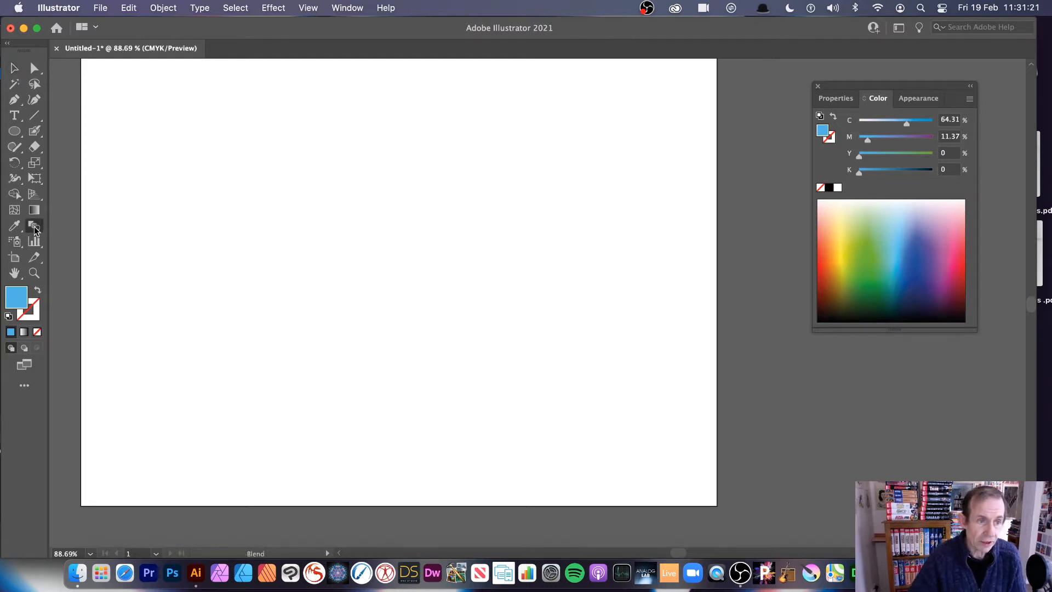
click(14, 137)
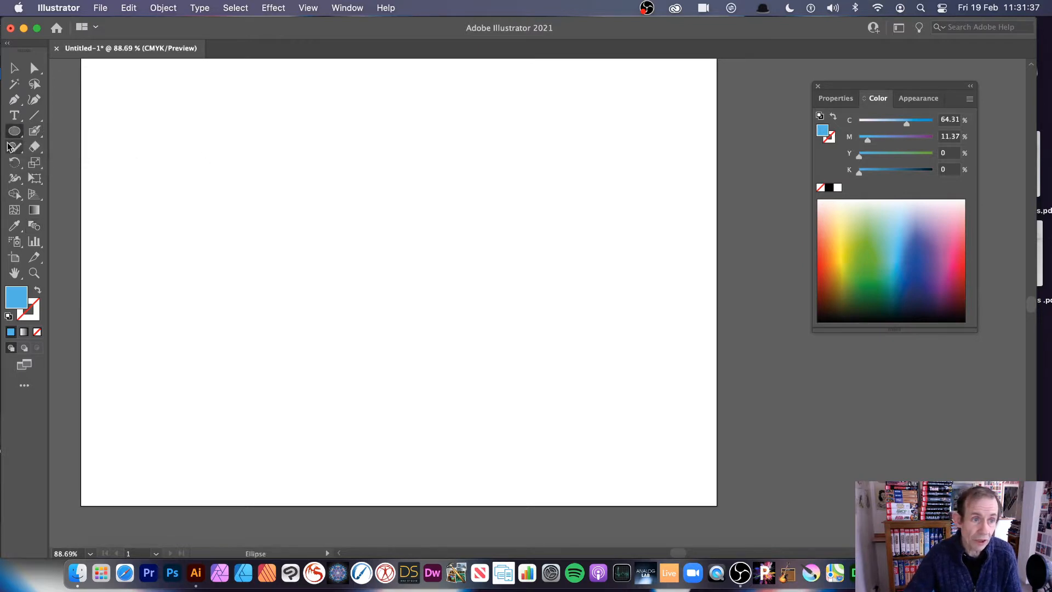
drag(202, 133, 288, 216)
drag(466, 338, 488, 359)
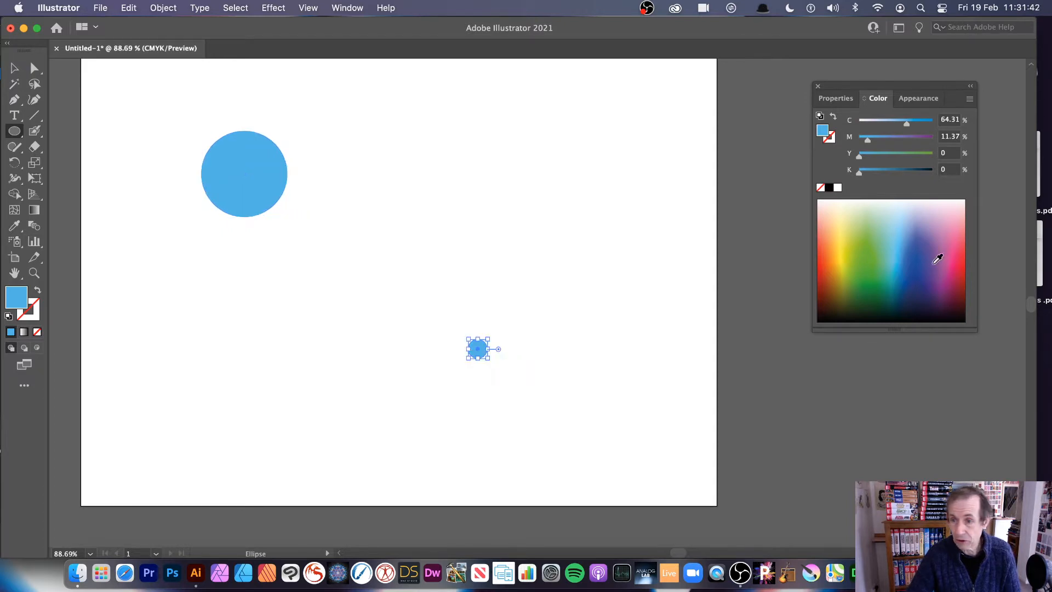
click(964, 261)
- Blend the large blue circle with the small red circle using the Blend tool
key(v)
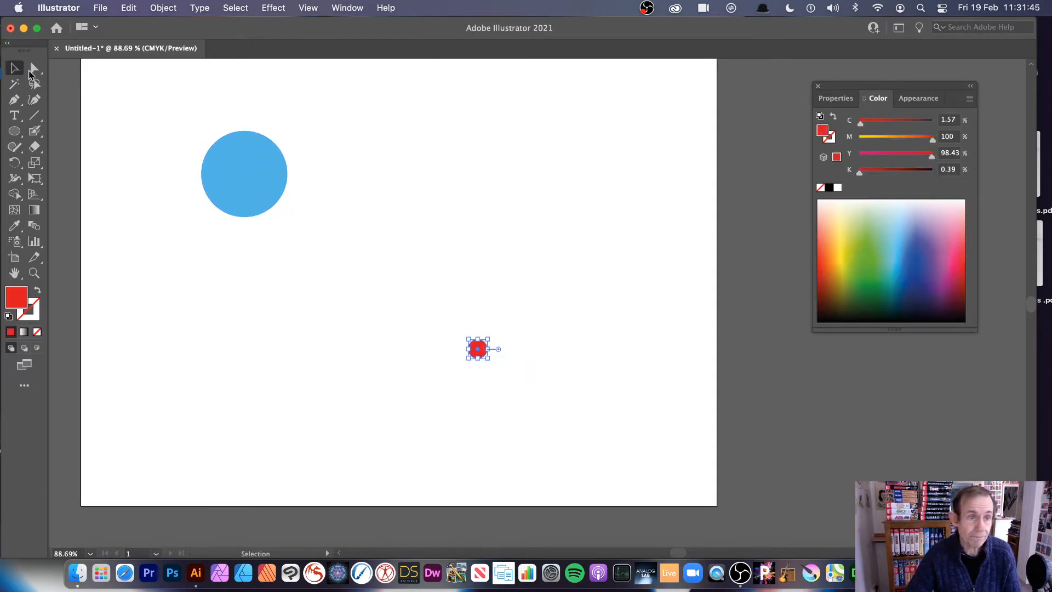
drag(169, 91, 590, 410)
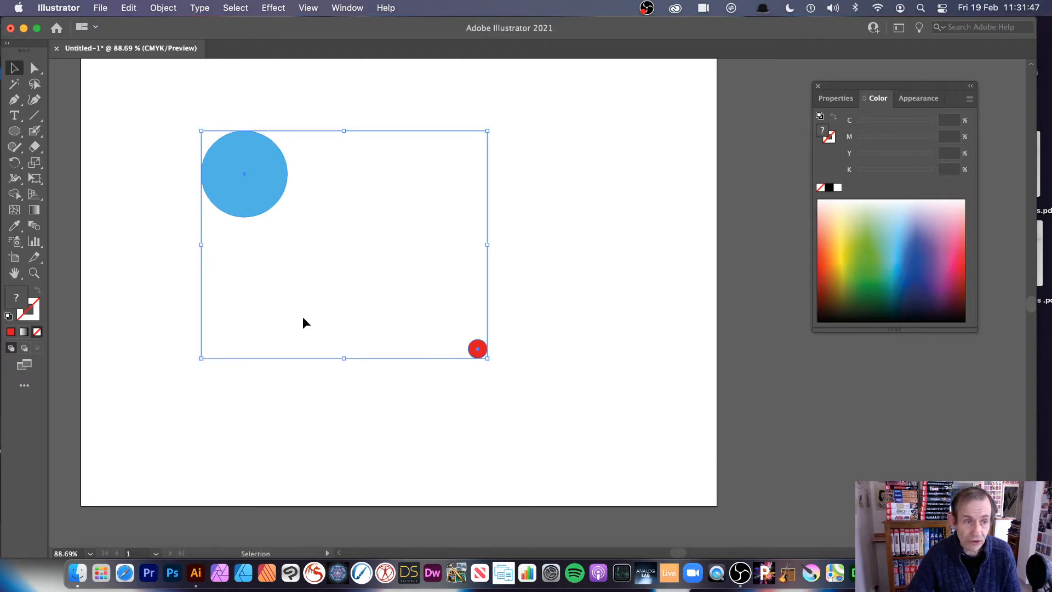
click(34, 227)
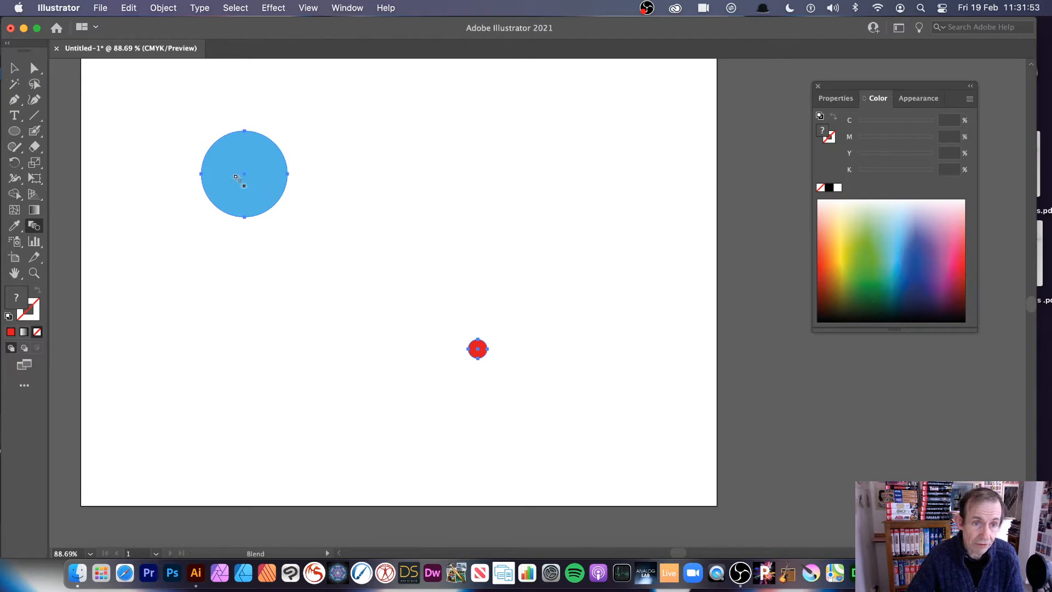
click(477, 350)
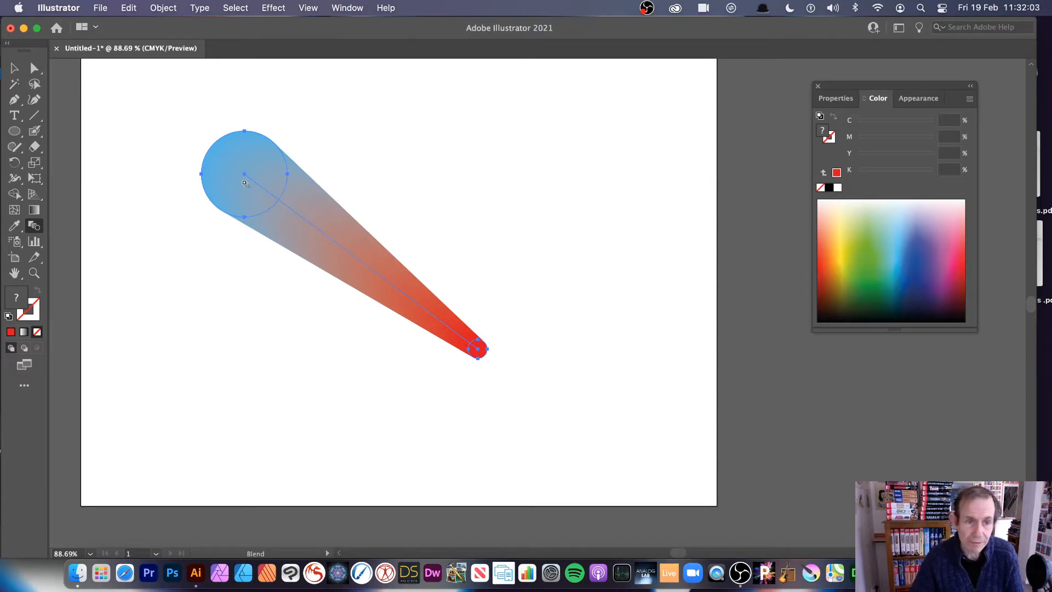
- Bend the blend's spine into a reversed S curve with the Curvature tool, adding two points and pulling them to opposite sides
click(35, 101)
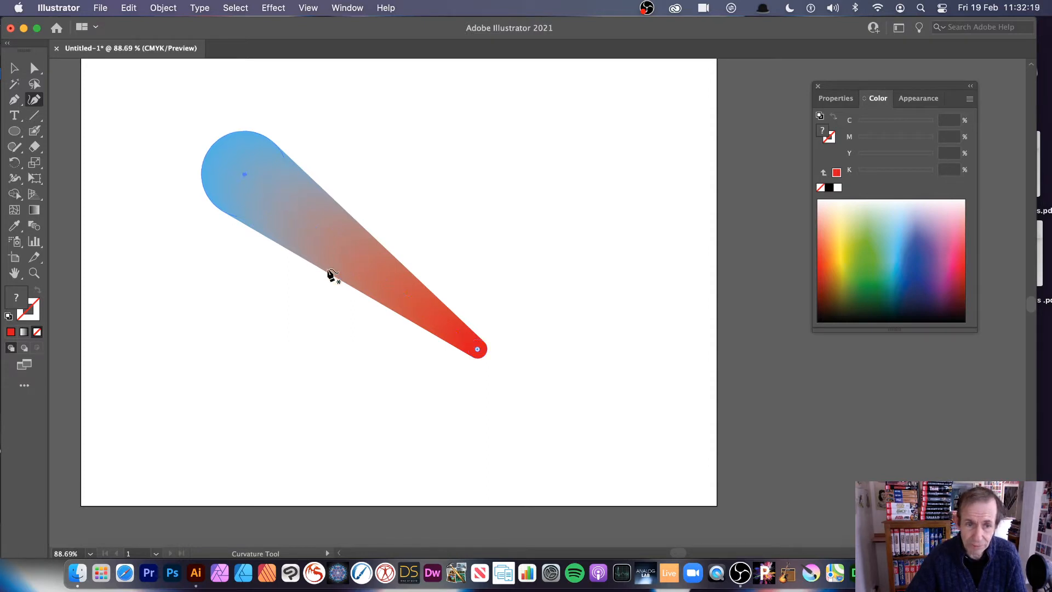
click(354, 259)
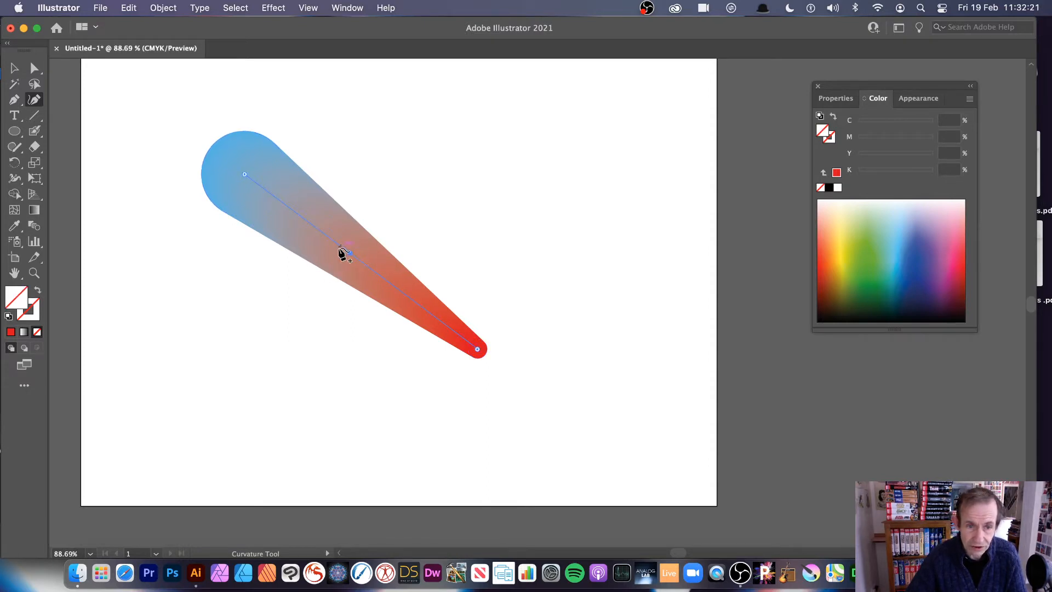
drag(350, 253, 233, 331)
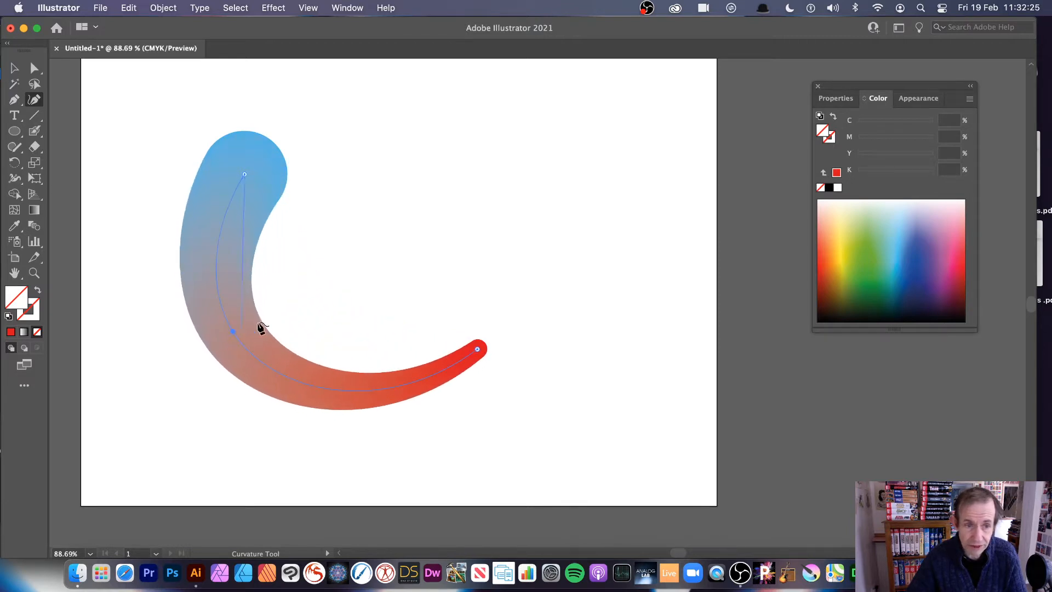
click(217, 260)
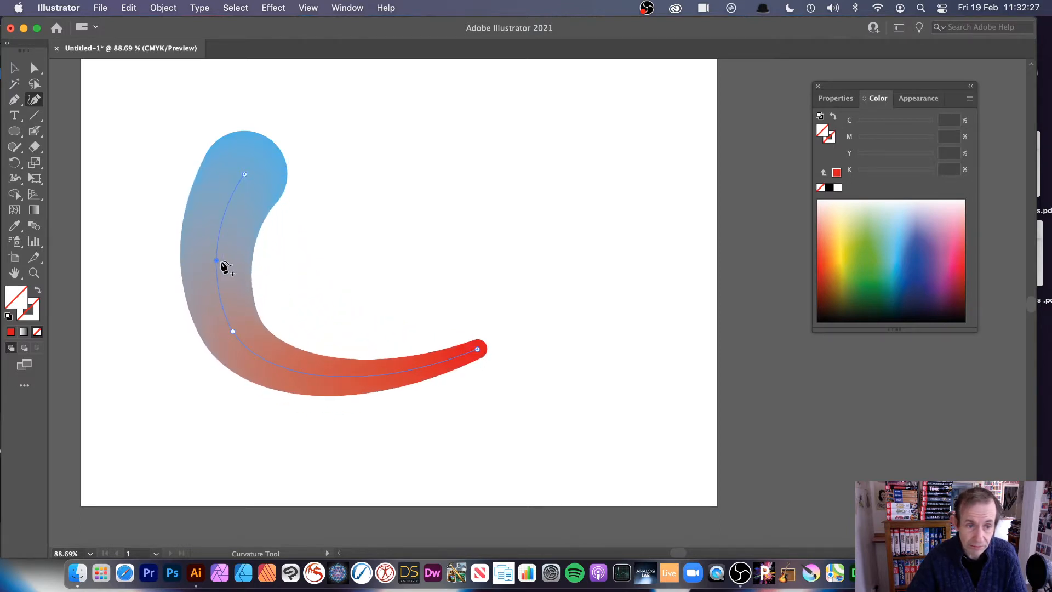
mouse_move(217, 260)
mouse_down()
mouse_move(320, 259)
mouse_move(370, 209)
mouse_move(489, 226)
mouse_up()
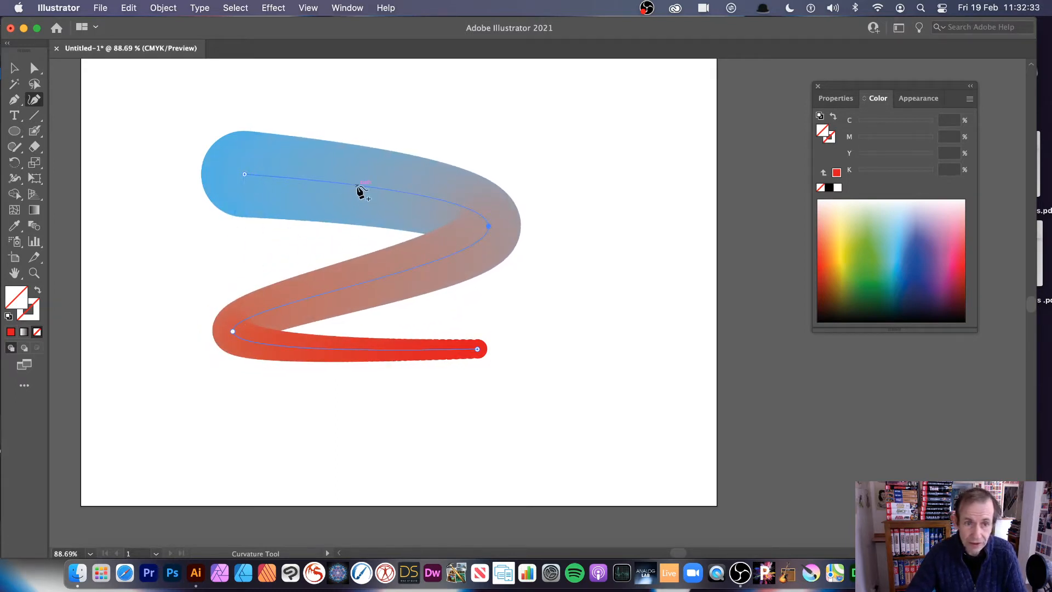
- Try looping the blend's spine further by pulling two more curve points, and undo these bends
mouse_move(357, 184)
mouse_down()
mouse_move(309, 225)
mouse_move(359, 240)
mouse_move(412, 297)
mouse_move(414, 376)
mouse_move(412, 404)
mouse_move(361, 436)
mouse_up()
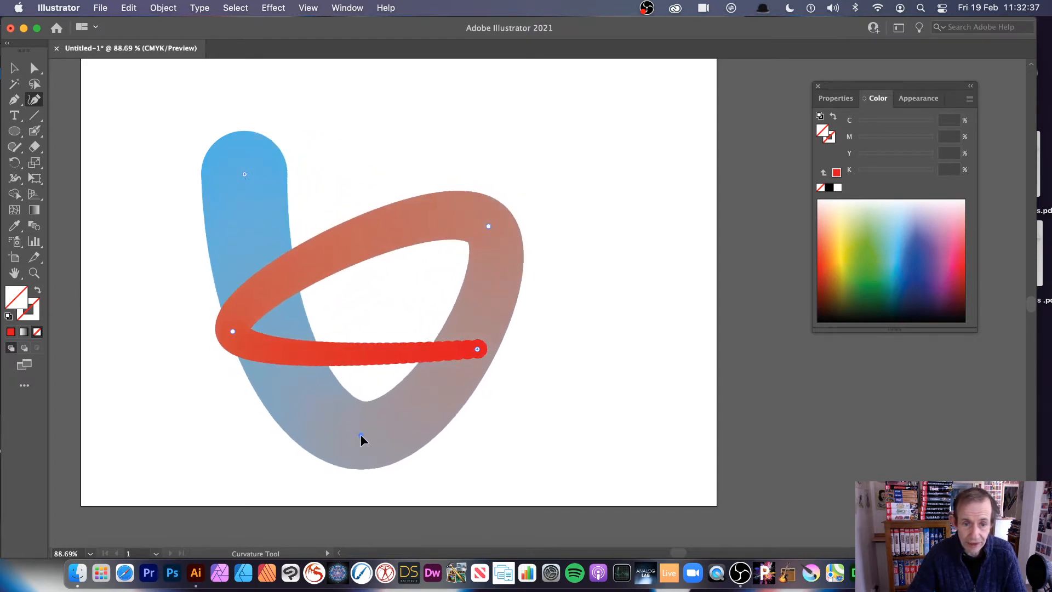
mouse_move(356, 353)
mouse_down()
mouse_move(376, 145)
mouse_move(279, 202)
mouse_up()
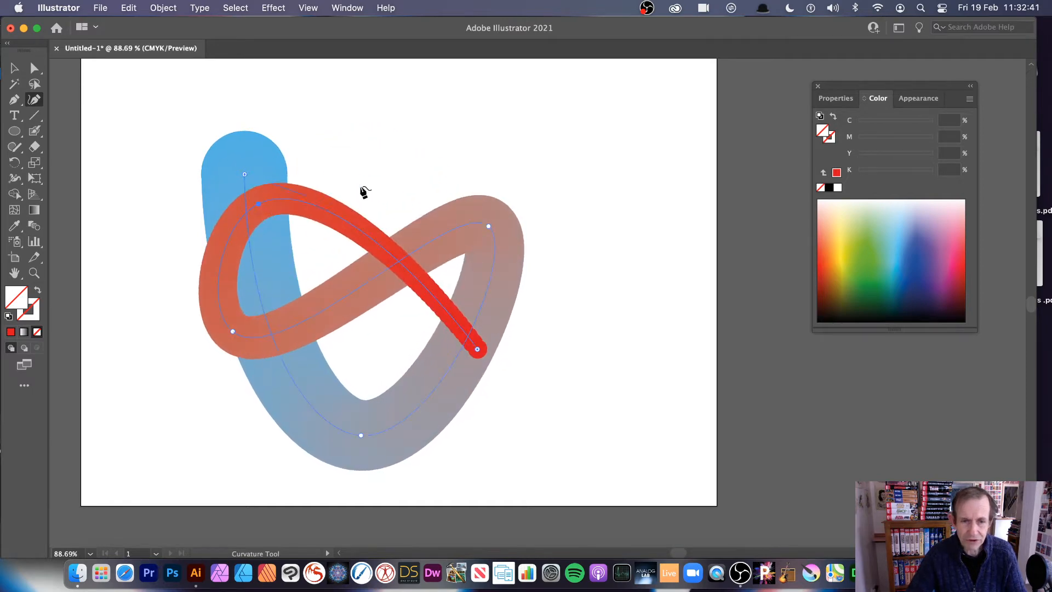
key(cmd+z)
key(super+z)
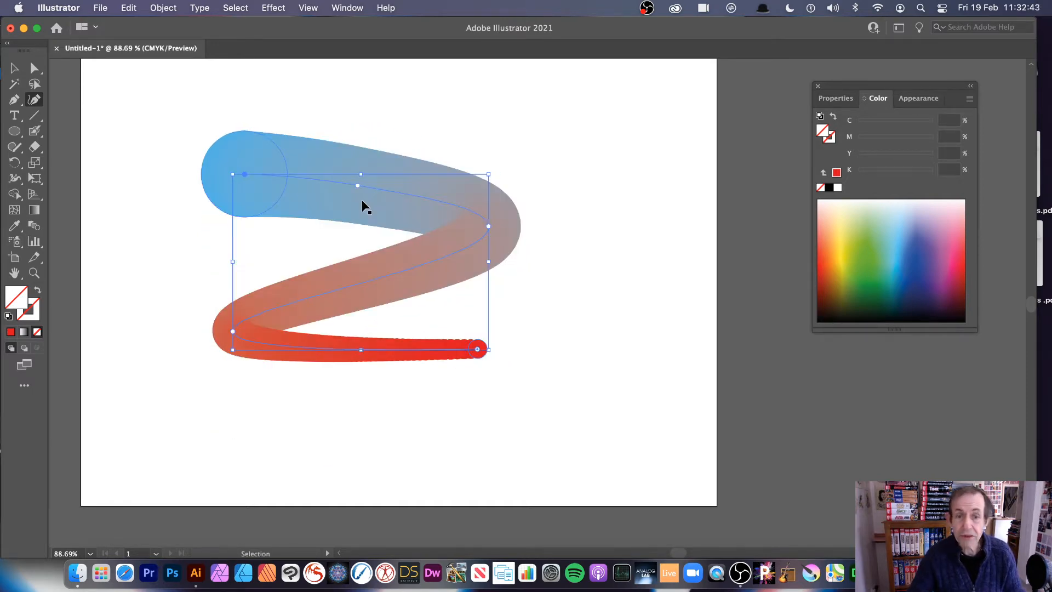
- Resize the curved blend to a narrow, upright shape and move it toward the artboard's centre
click(14, 68)
mouse_move(489, 350)
mouse_down()
mouse_move(444, 378)
mouse_move(307, 420)
mouse_move(320, 430)
mouse_move(310, 432)
mouse_up()
mouse_move(290, 253)
mouse_down()
mouse_move(326, 262)
mouse_move(395, 242)
mouse_up()
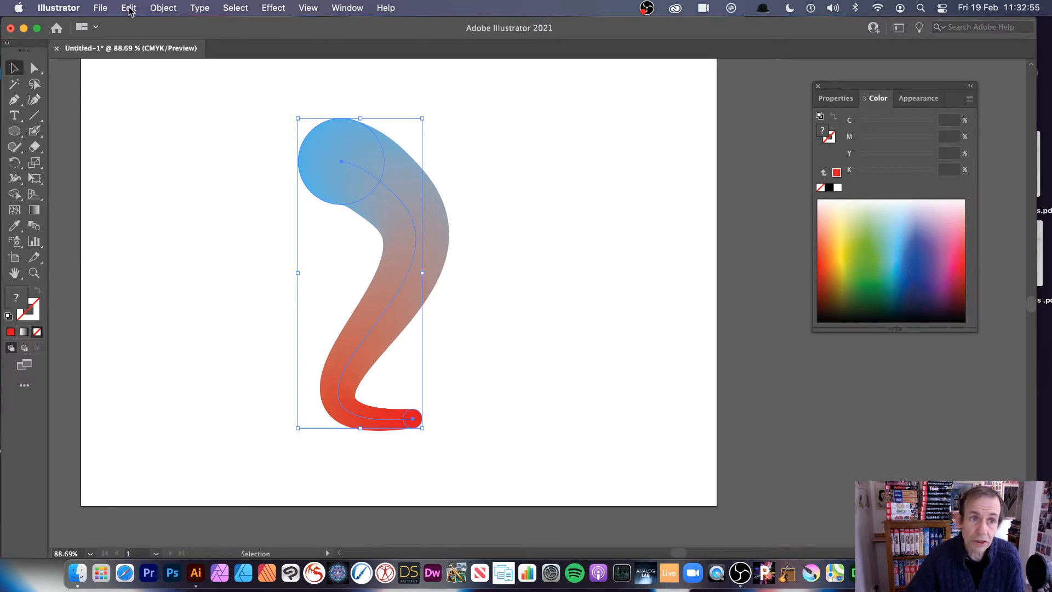
- Check whether a radial repeat is available for the unexpanded blend
click(155, 9)
mouse_move(199, 380)
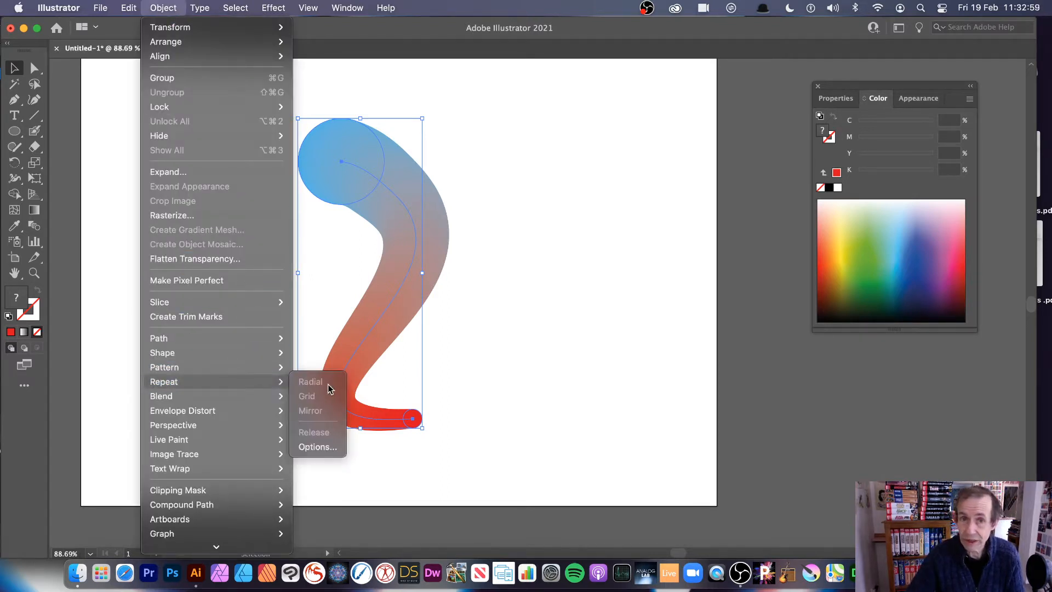
click(569, 425)
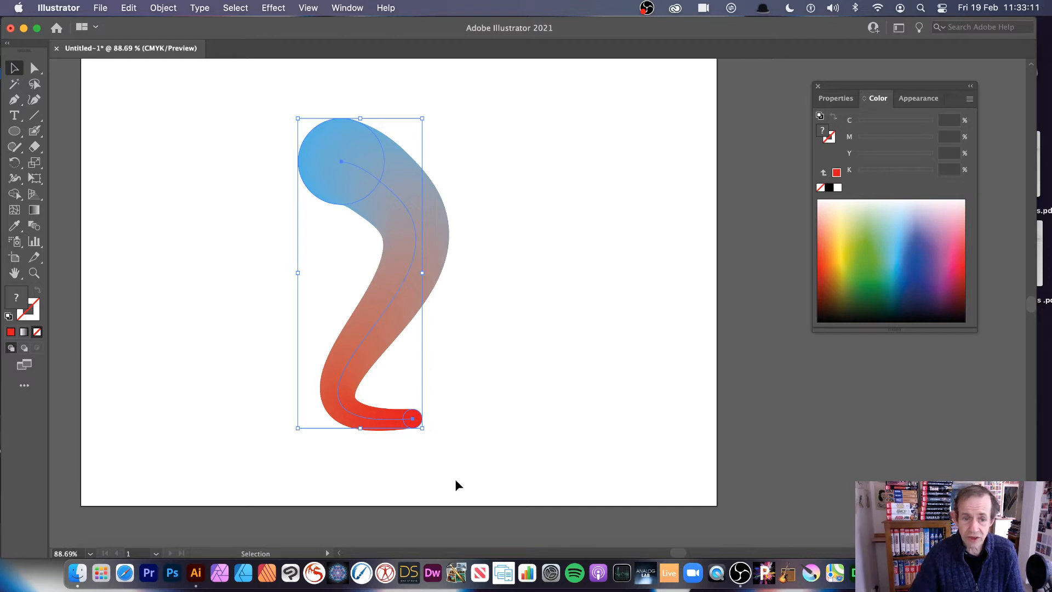
- Narrow the blend slightly, expand it with Object and Fill enabled, and reselect the expanded shape
mouse_move(420, 427)
mouse_down()
mouse_move(392, 403)
mouse_move(376, 413)
mouse_move(406, 425)
mouse_up()
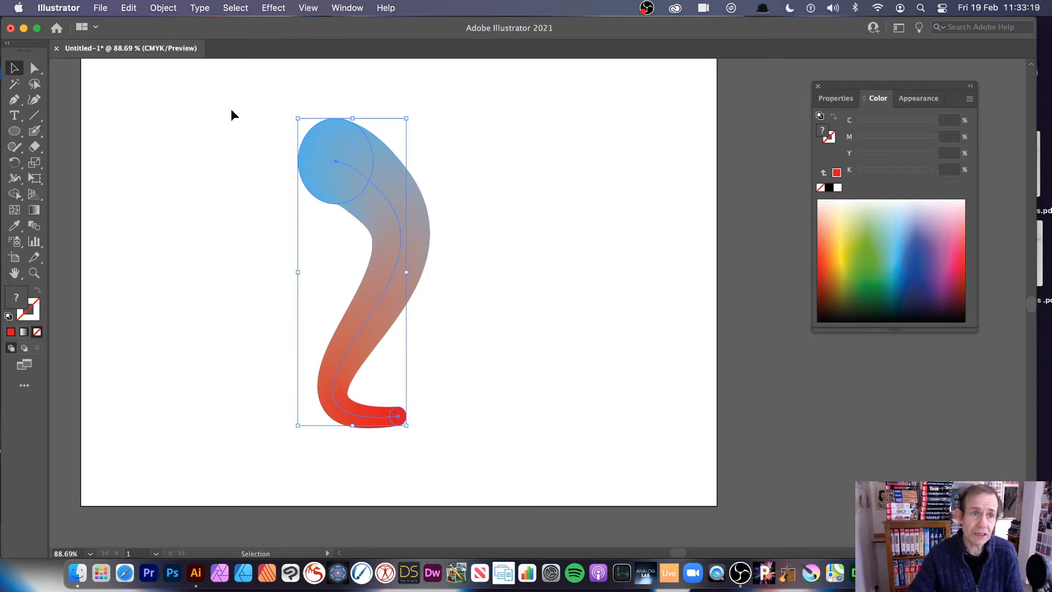
click(172, 11)
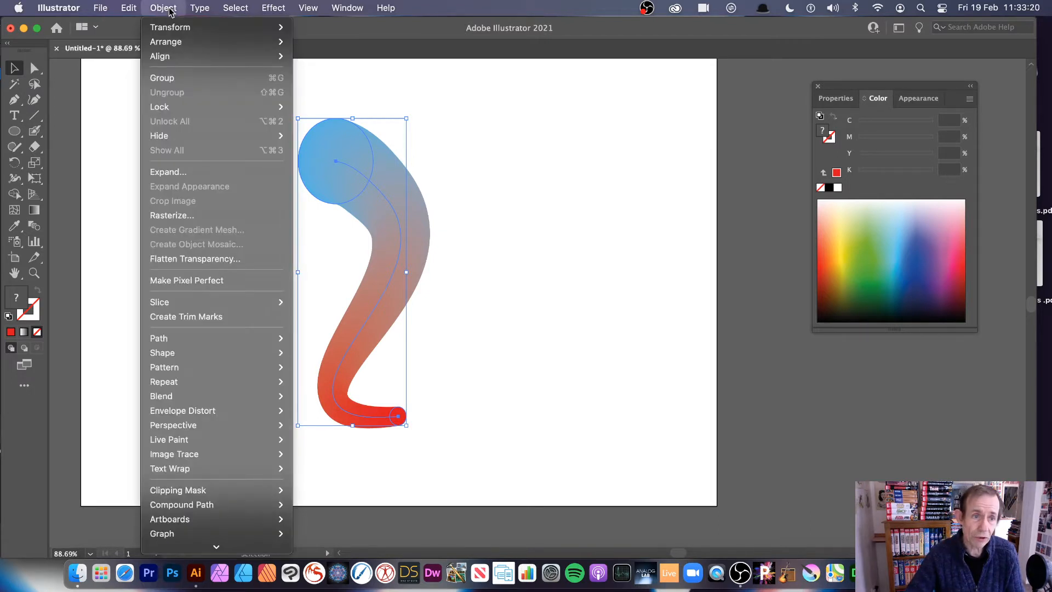
click(177, 172)
click(602, 389)
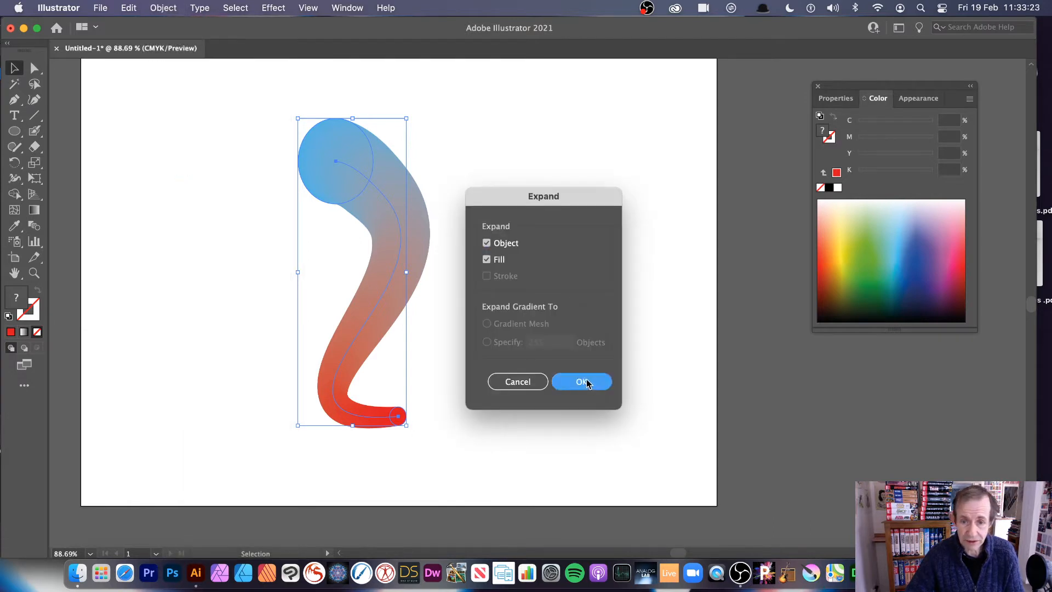
click(440, 162)
click(399, 174)
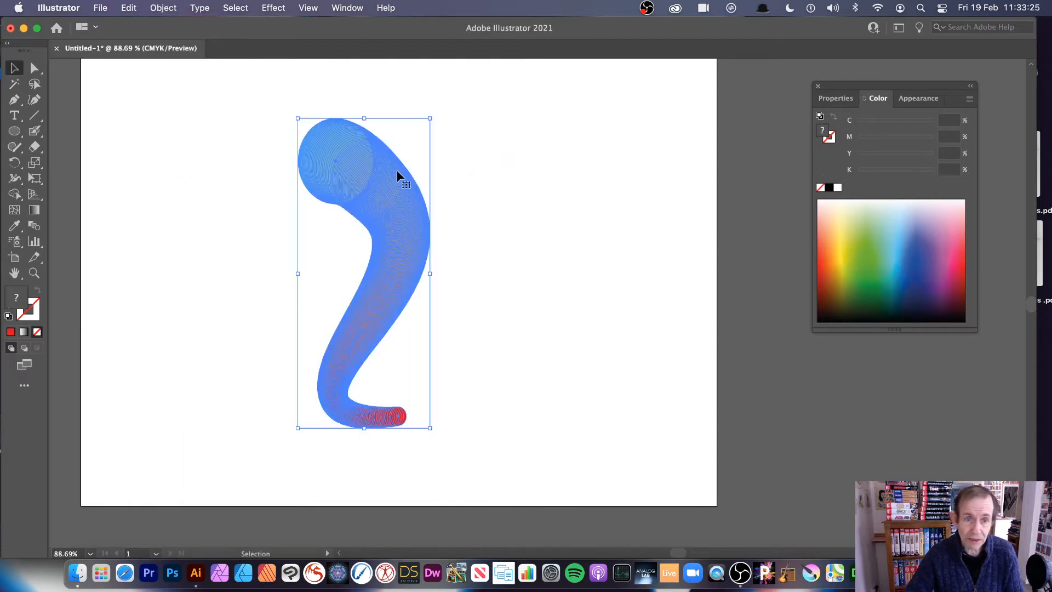
- Move the expanded shape up toward the artboard's upper edge and scale it down
mouse_move(431, 428)
mouse_down()
mouse_move(405, 432)
mouse_move(428, 434)
mouse_up()
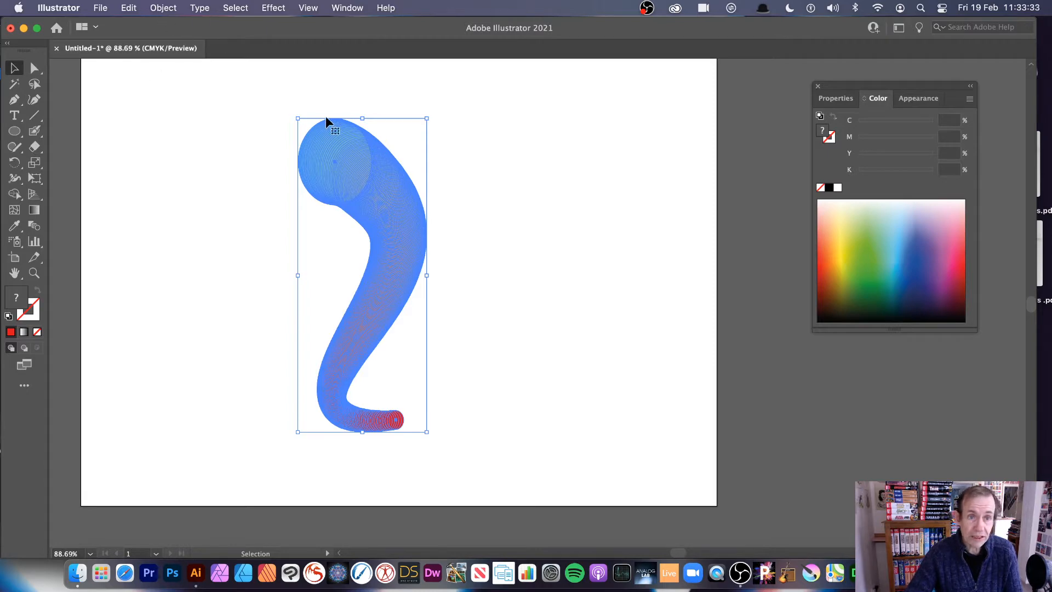
drag(355, 149, 373, 109)
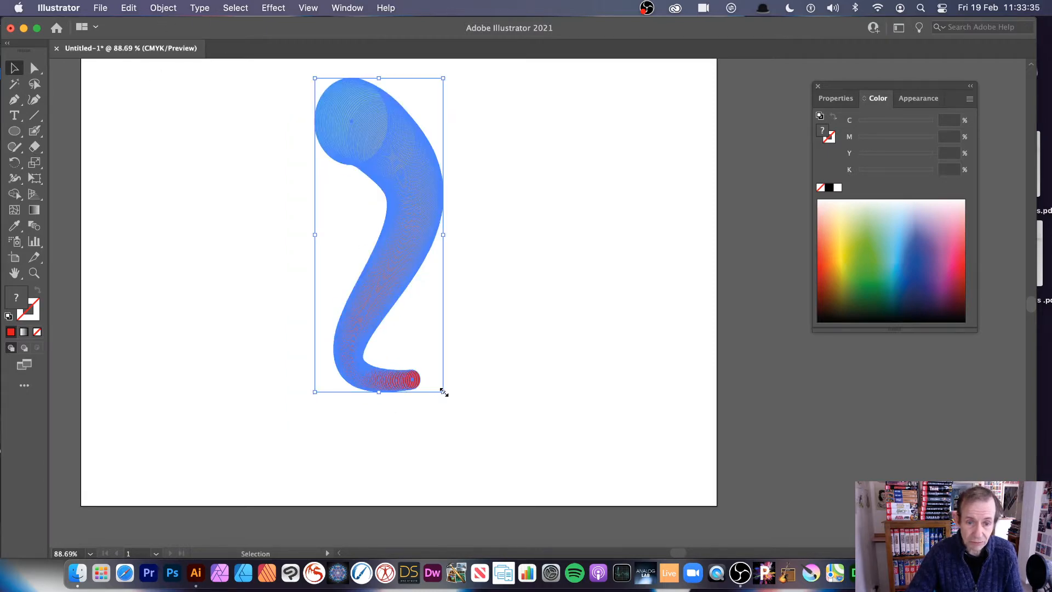
drag(444, 393, 408, 341)
- Apply a radial repeat to the expanded shape and increase its number of instances
click(163, 7)
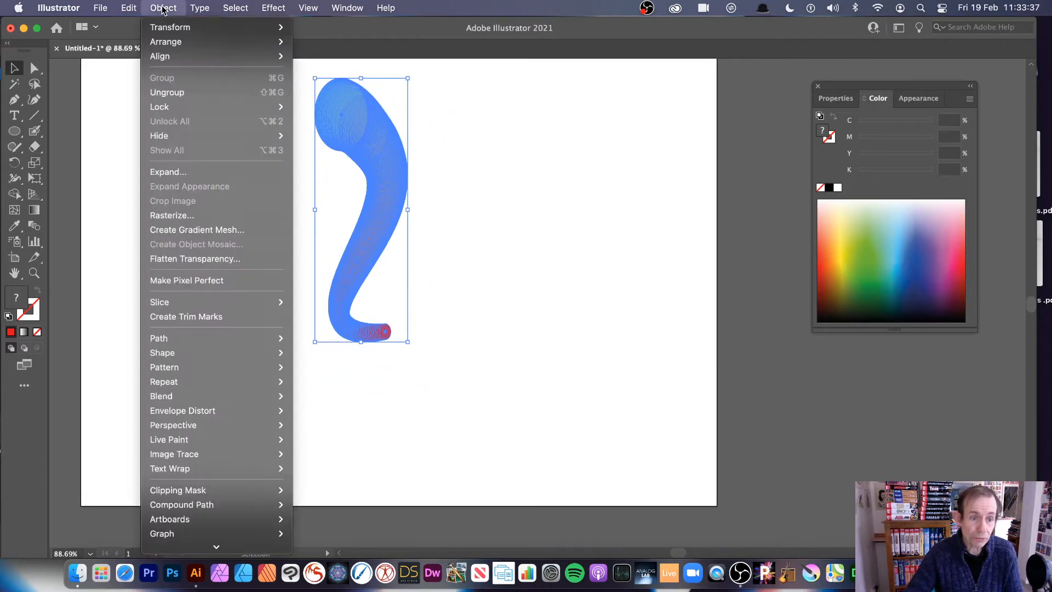
mouse_move(188, 399)
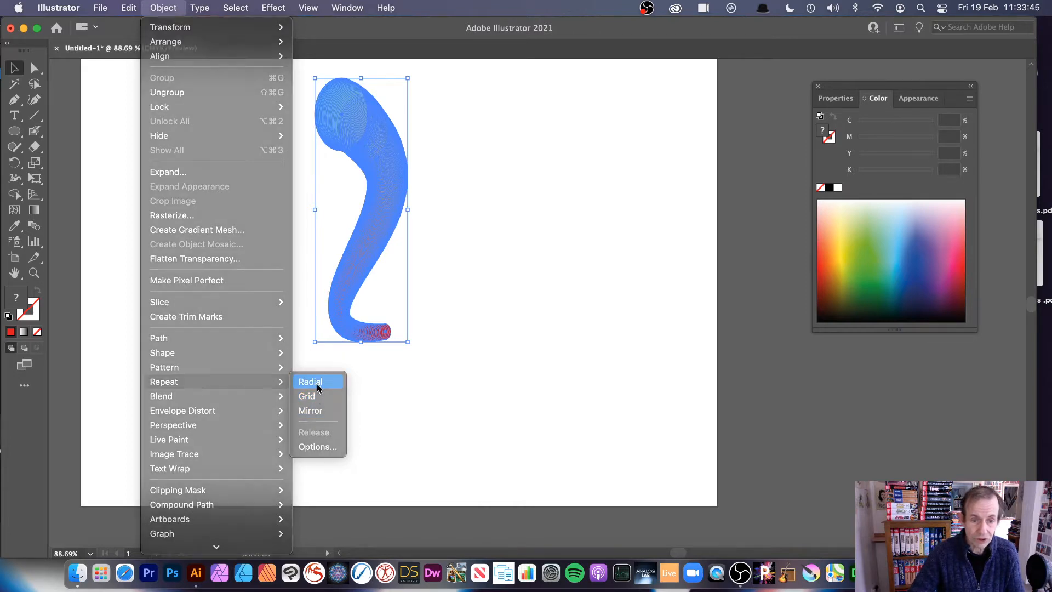
click(320, 386)
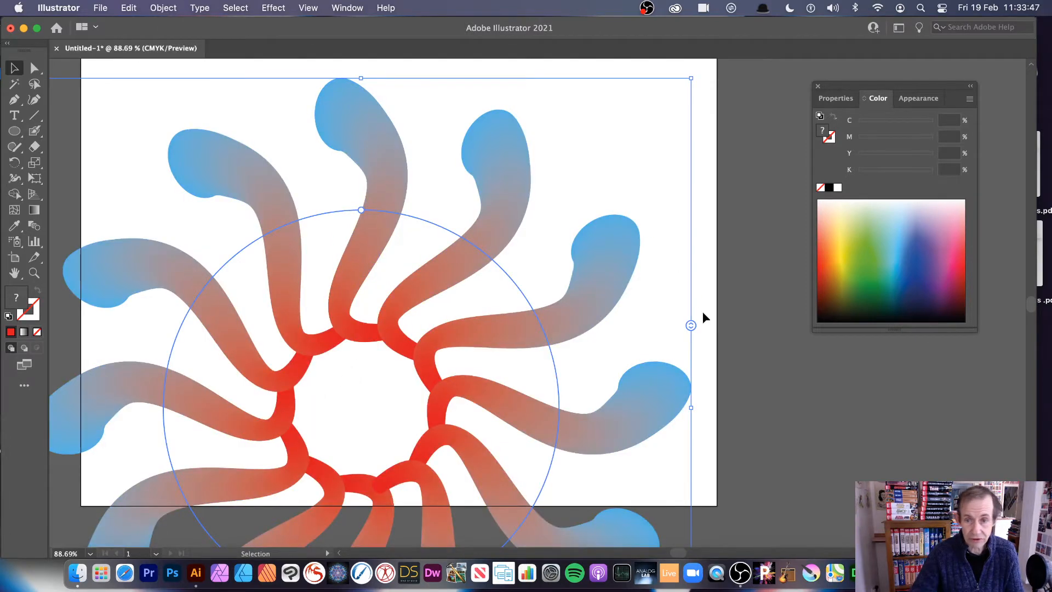
drag(692, 324, 688, 260)
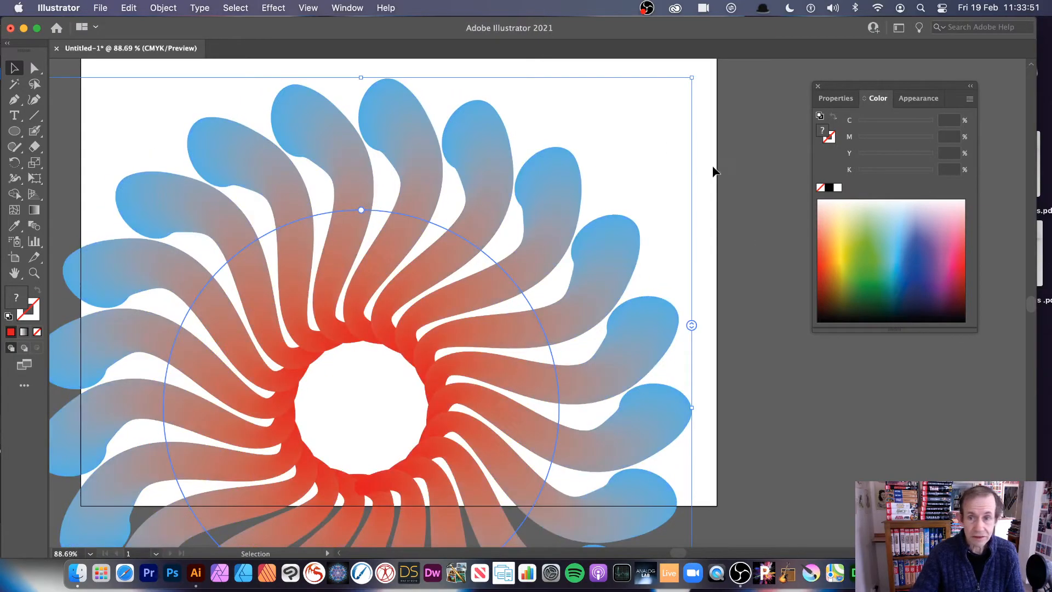
- Reselect the radial repeat, enlarge its radius and rotate the ring of instances clockwise
click(718, 166)
click(477, 209)
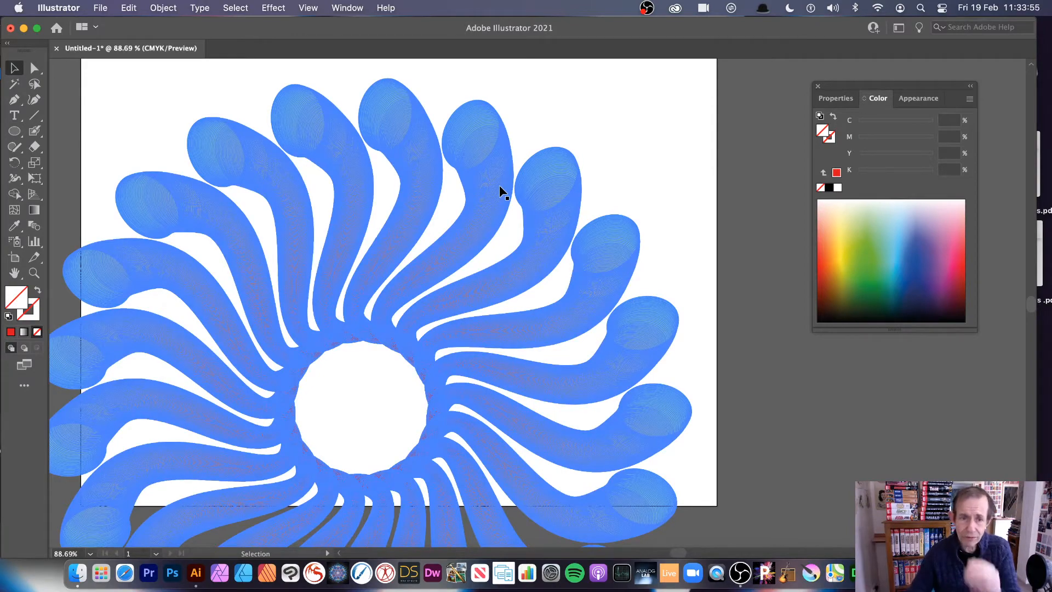
click(363, 309)
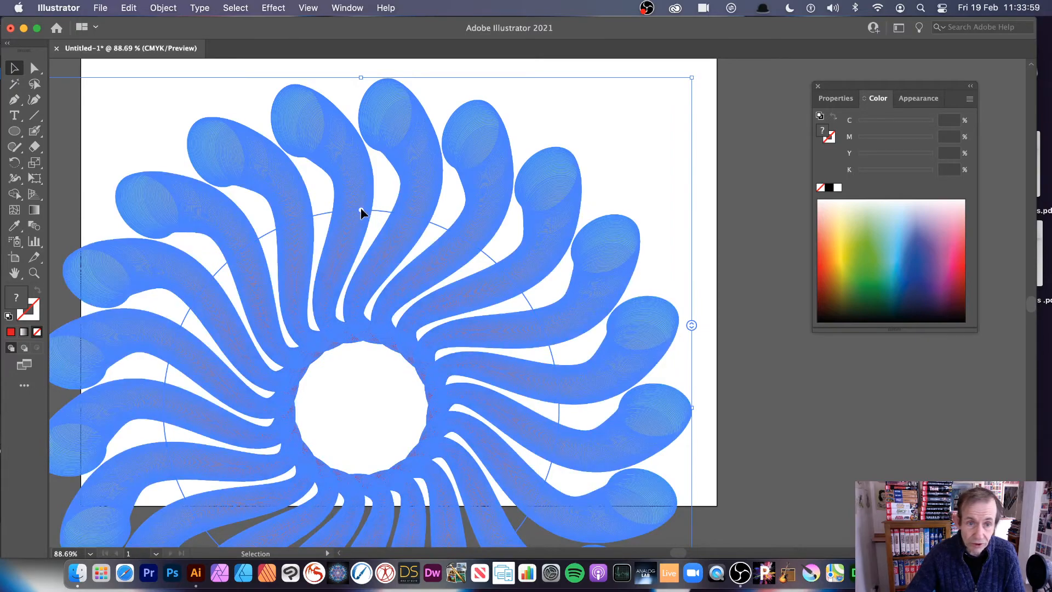
drag(361, 209, 610, 331)
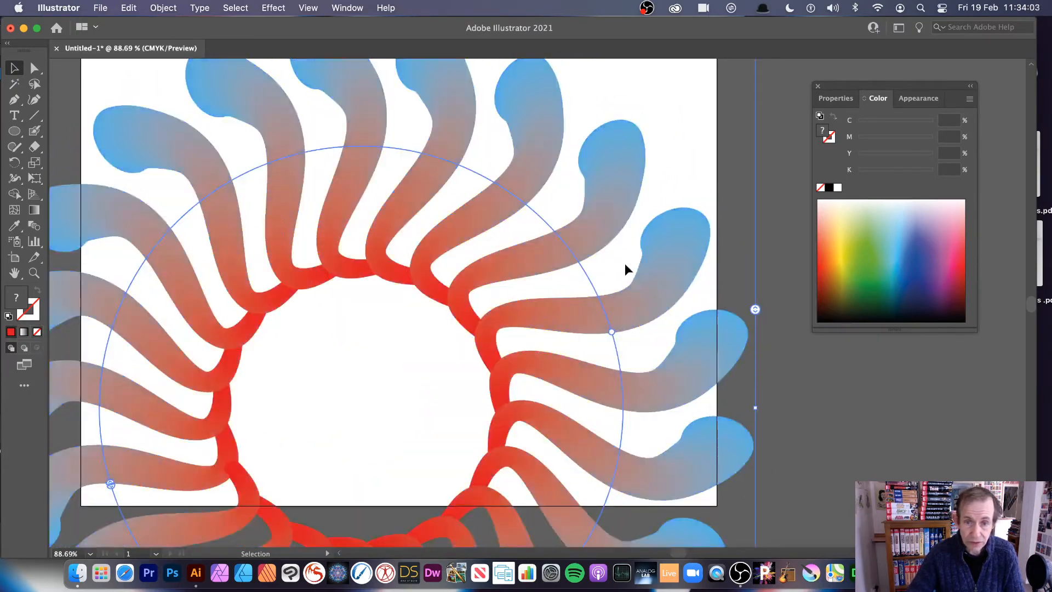
- Enter the radial repeat's isolation mode and scale down its source shape so all instances shrink
double_click(520, 262)
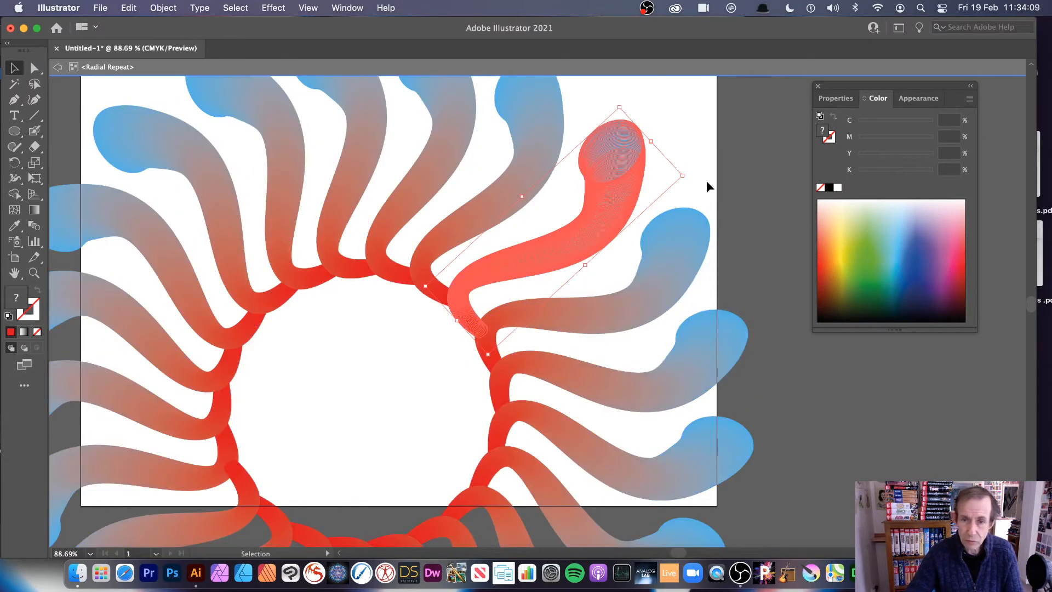
drag(683, 177, 622, 201)
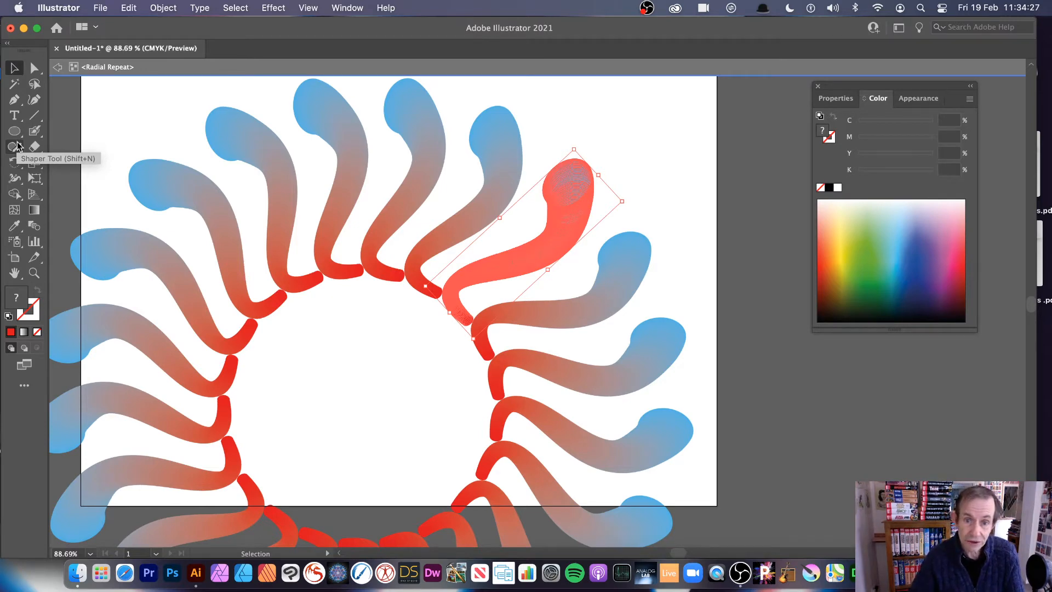
- Recolour the source shape with Recolor Artwork, rotating the linked colours on the wheel to green and purple, and leave isolation mode
click(627, 144)
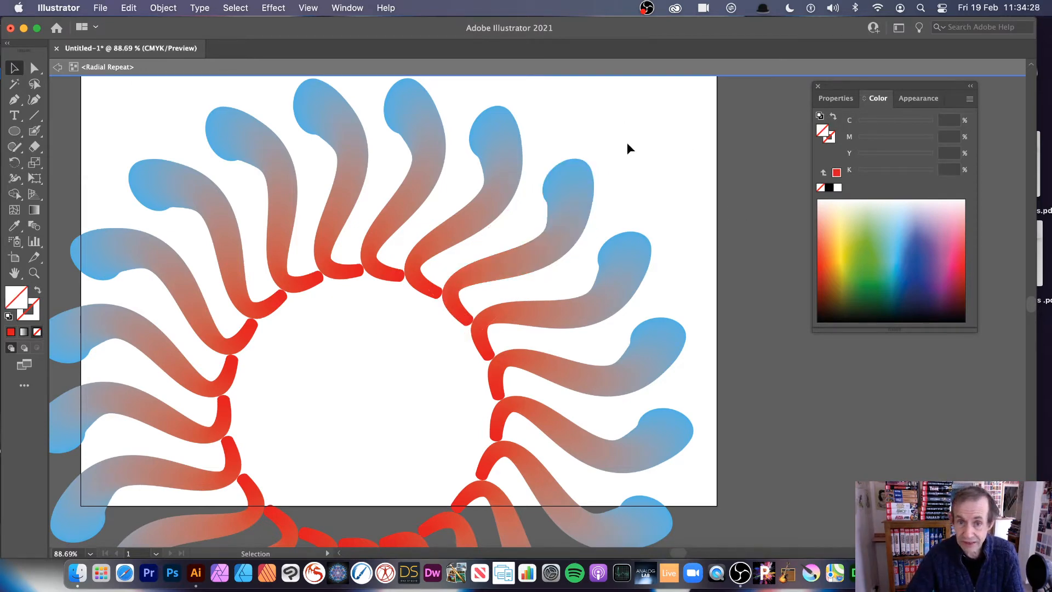
click(565, 223)
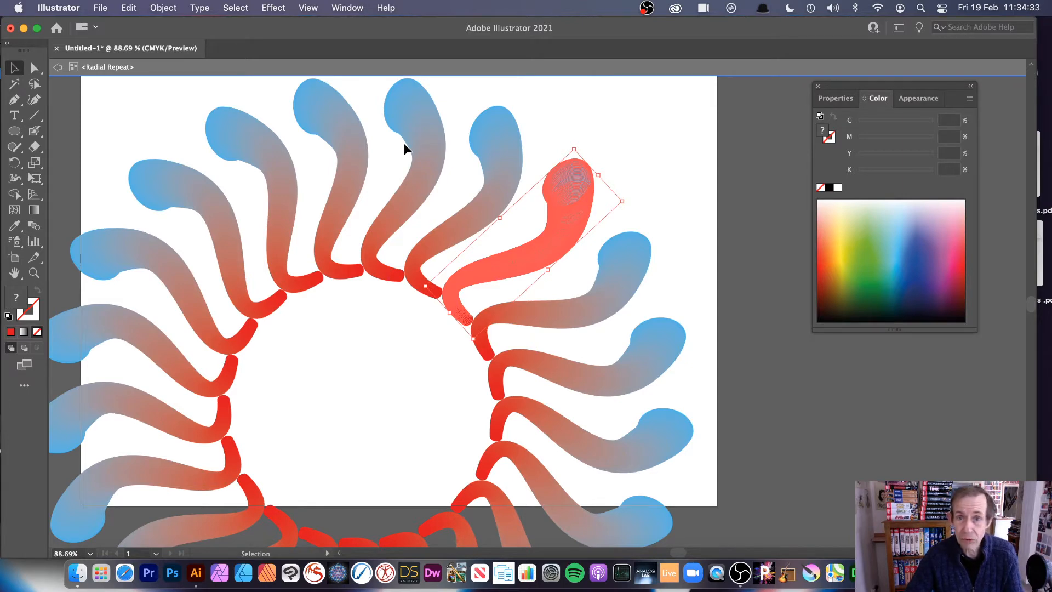
click(129, 9)
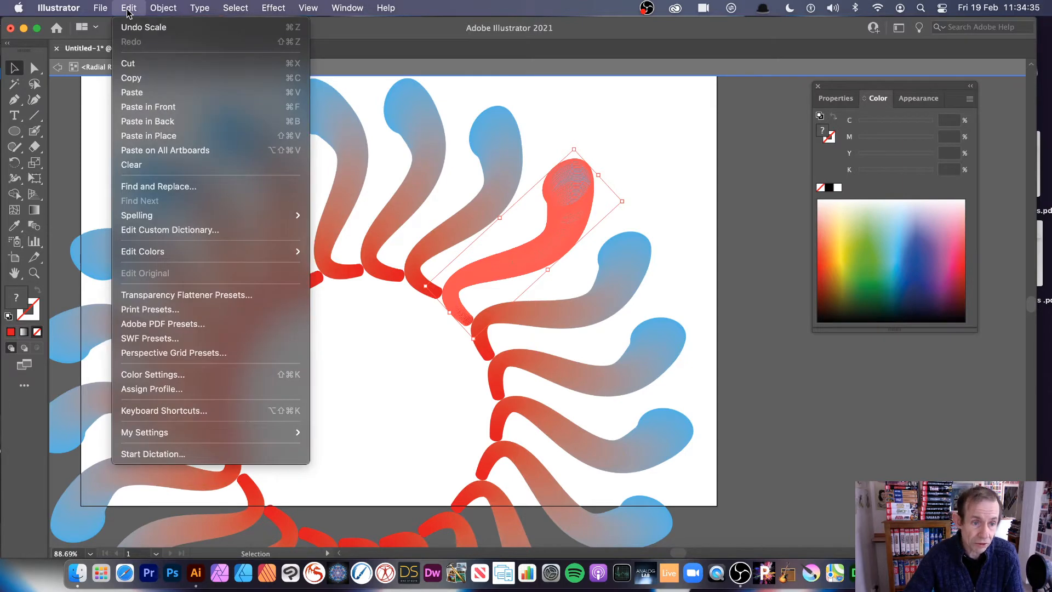
mouse_move(141, 255)
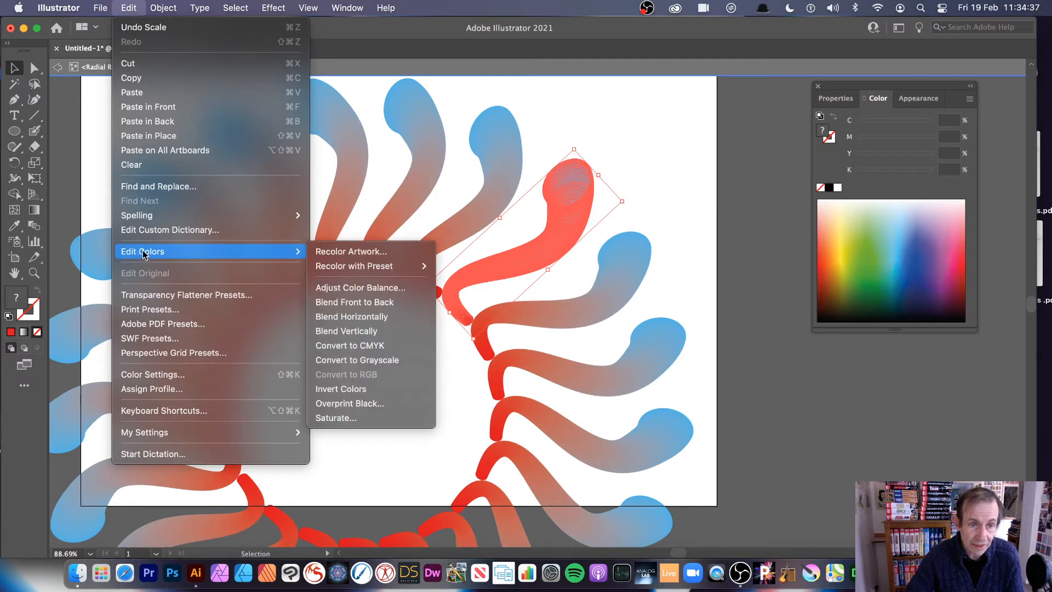
click(367, 255)
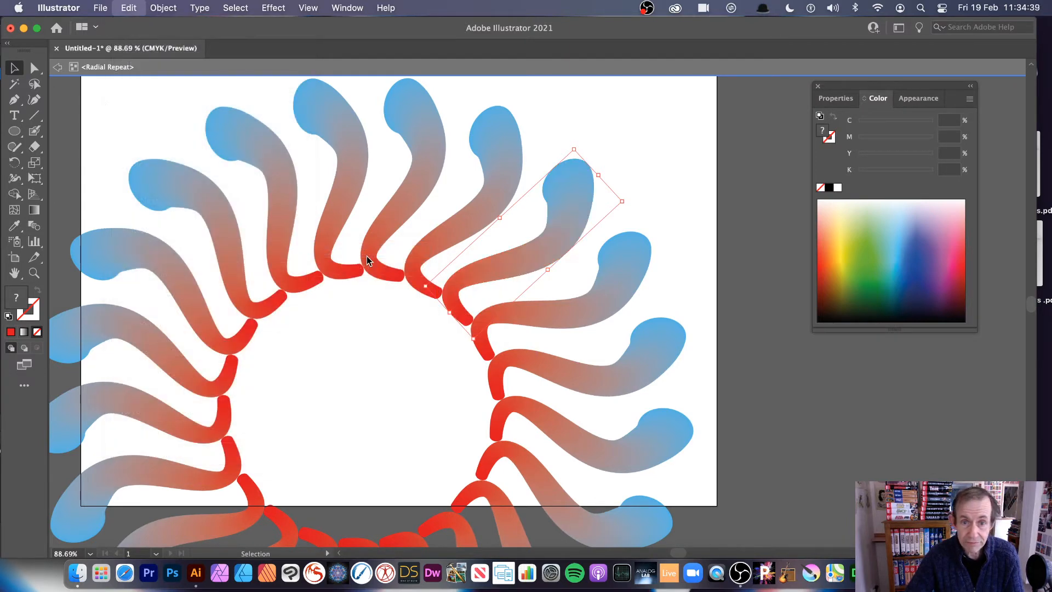
drag(503, 114, 690, 112)
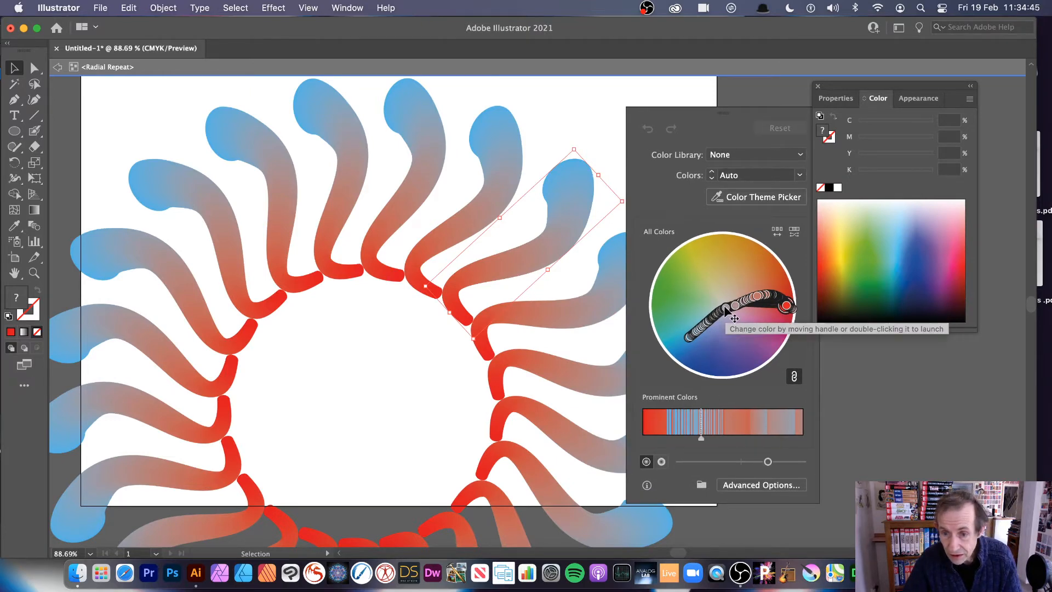
mouse_move(725, 305)
mouse_down()
mouse_move(724, 329)
mouse_move(698, 347)
mouse_up()
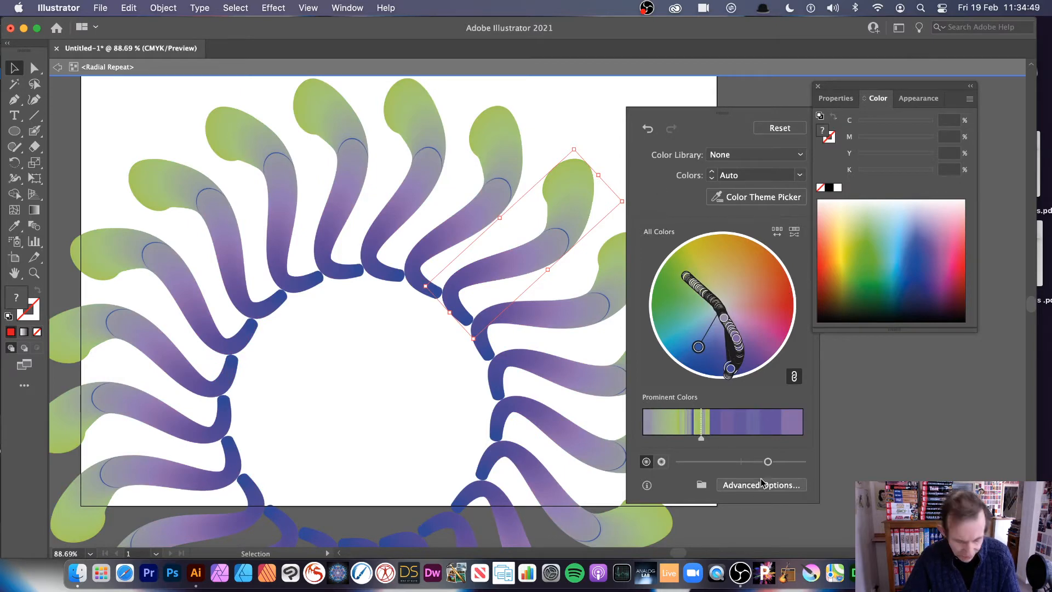
key(Escape)
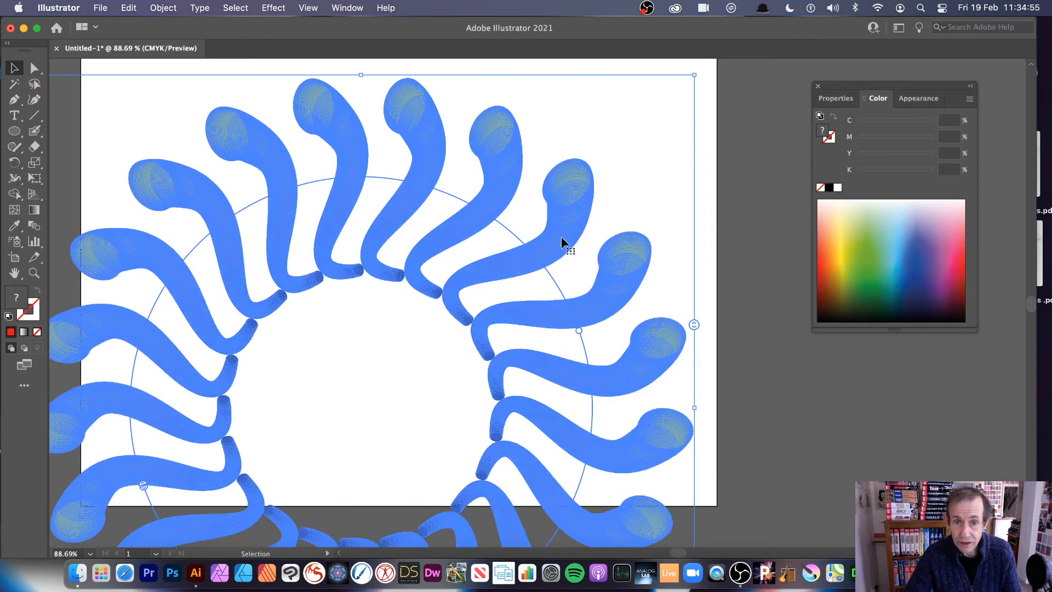
- Isolate the radial repeat's source shape again, enlarge it slightly and apply a Gaussian Blur with a radius of about 45 pixels
double_click(560, 233)
mouse_move(626, 206)
mouse_down()
mouse_move(660, 198)
mouse_move(634, 206)
mouse_up()
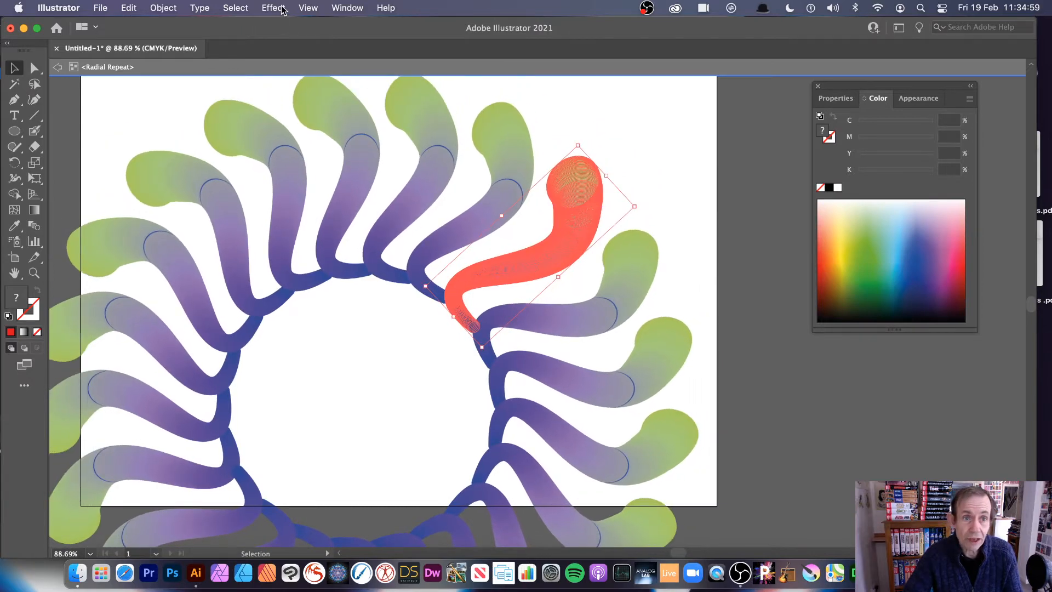
click(282, 9)
mouse_move(444, 295)
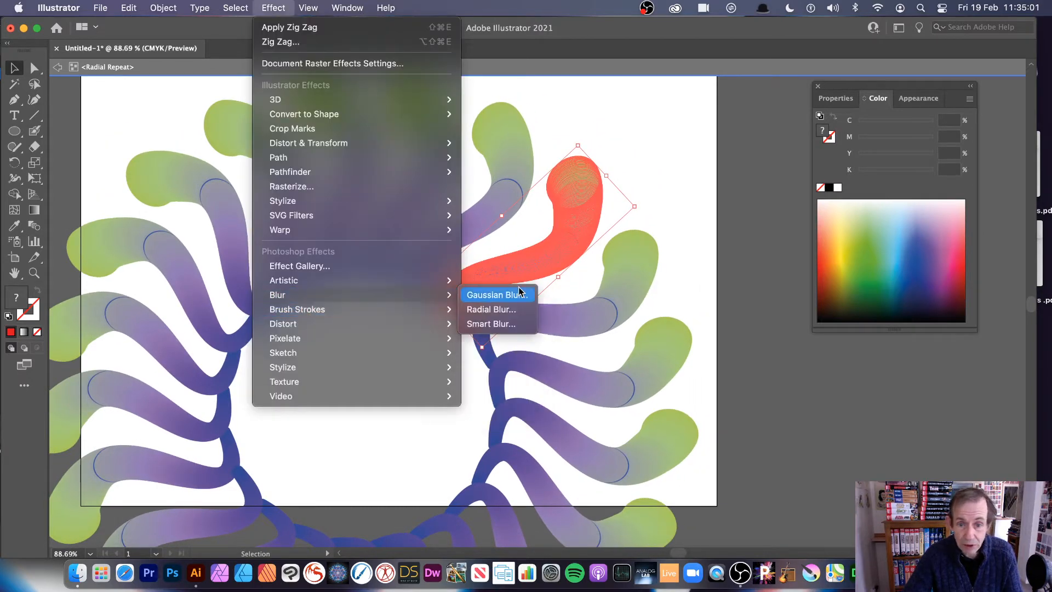
click(519, 296)
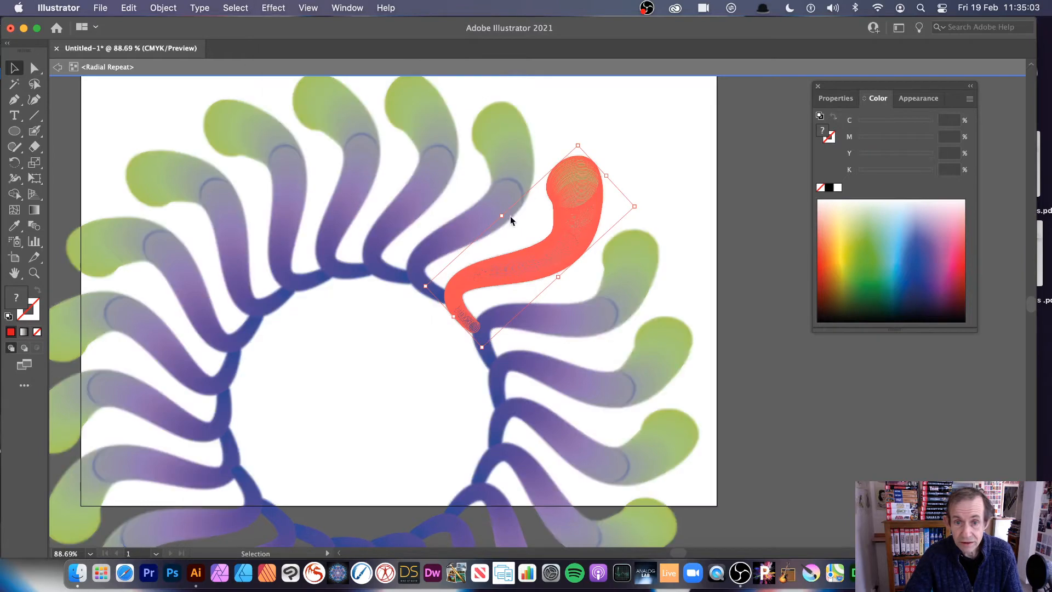
drag(620, 263, 638, 266)
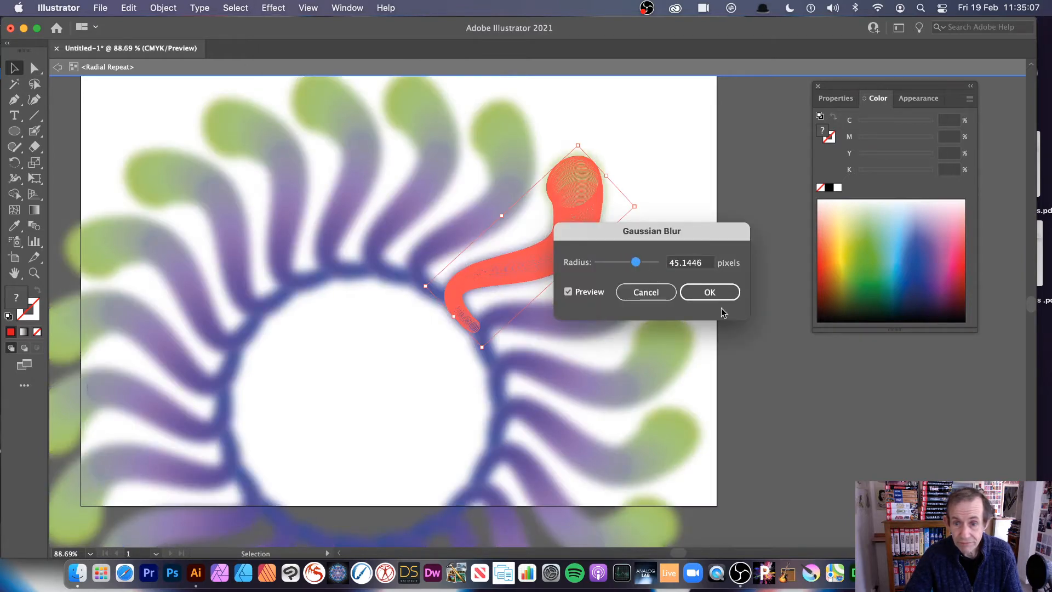
click(721, 299)
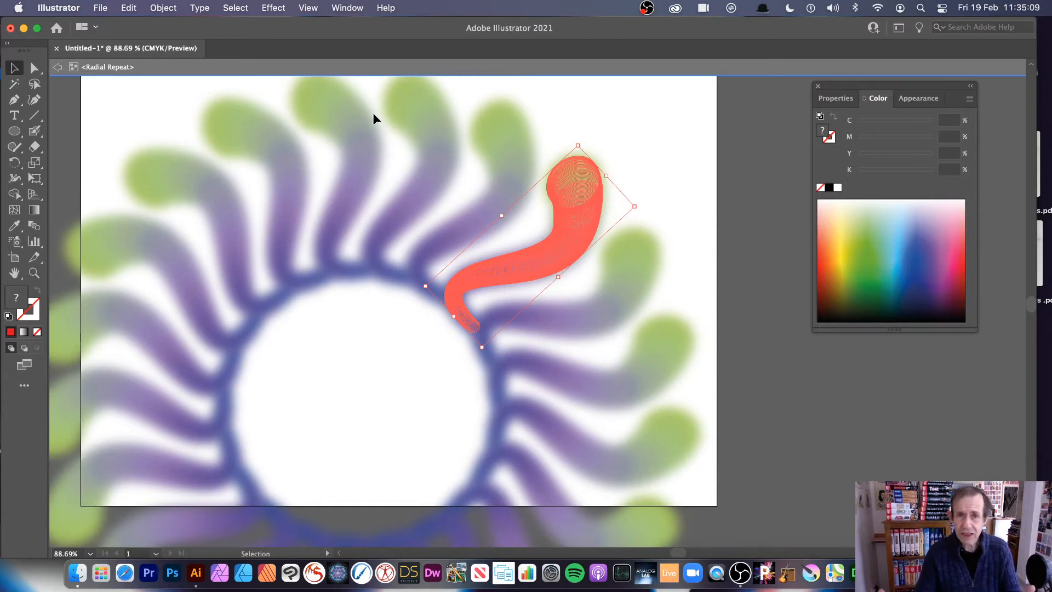
- Undo the Gaussian Blur, the enlargement and the recolouring of the source shape
key(super+z)
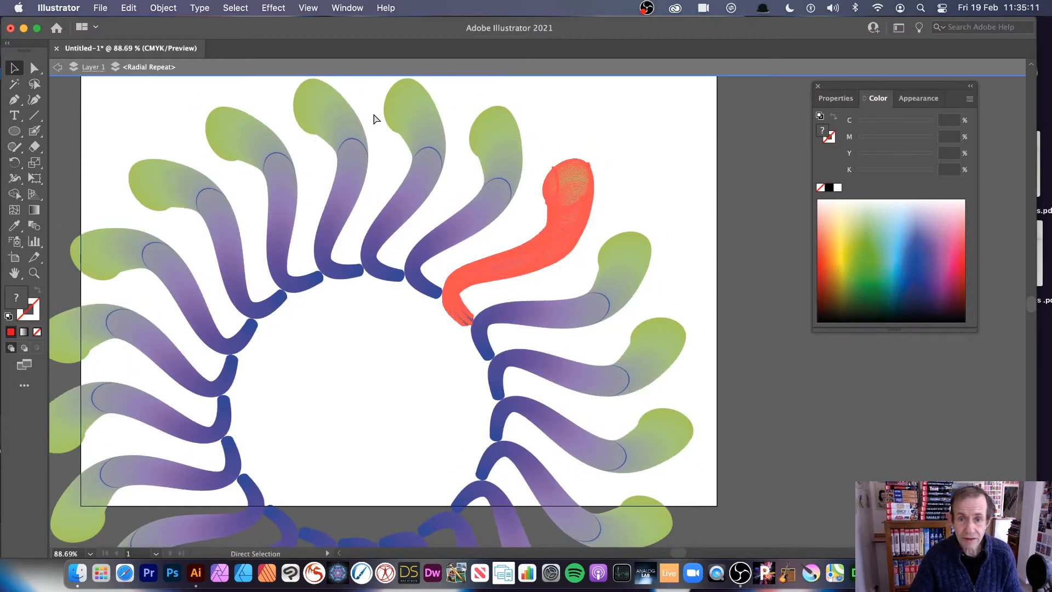
key(super+z)
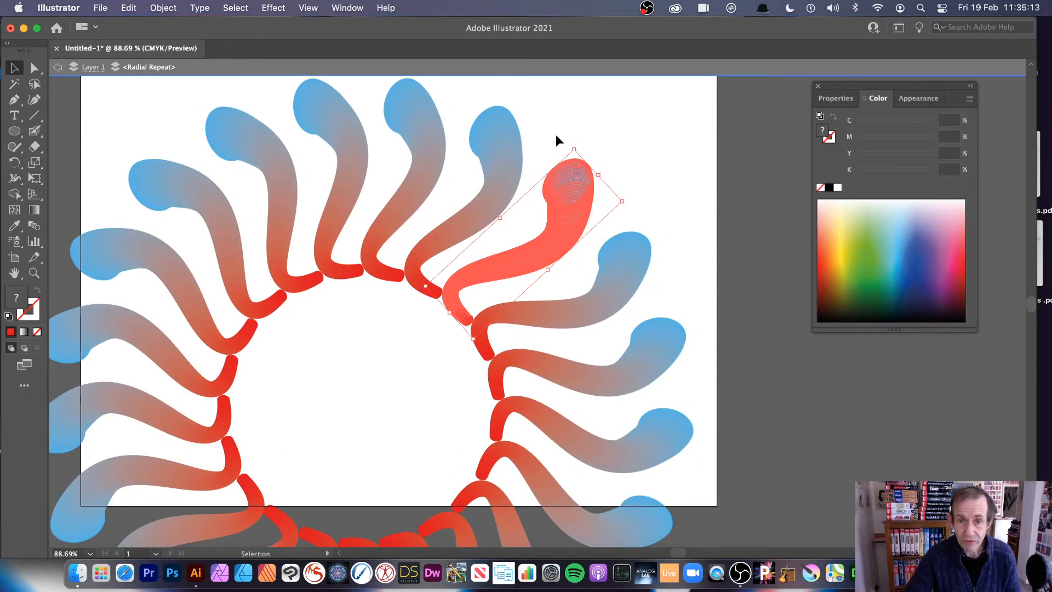
- Scale up the source shape inside the radial repeat so all instances grow thicker
drag(577, 151, 558, 127)
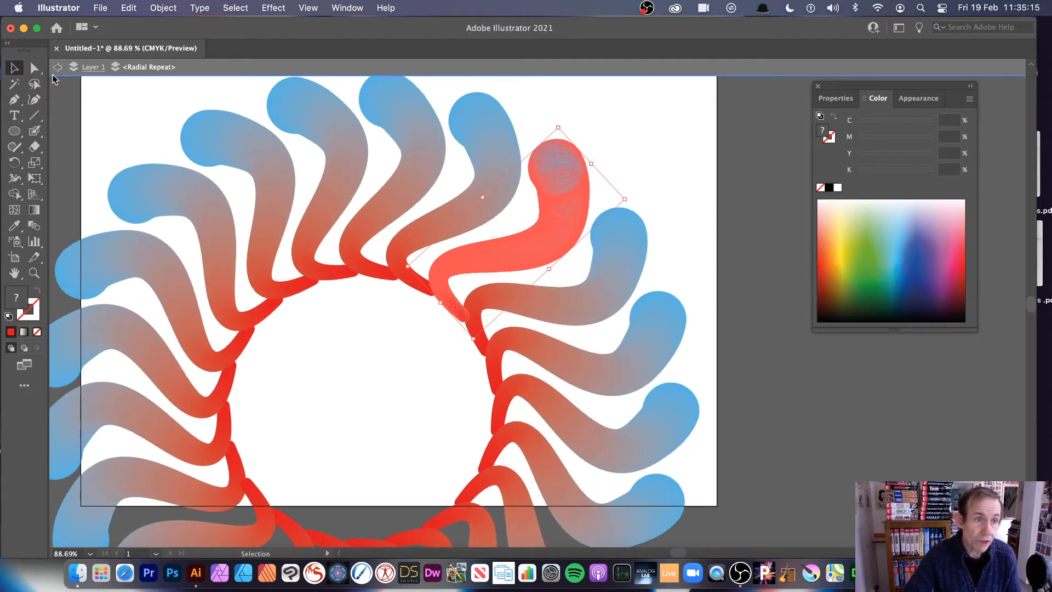
click(274, 8)
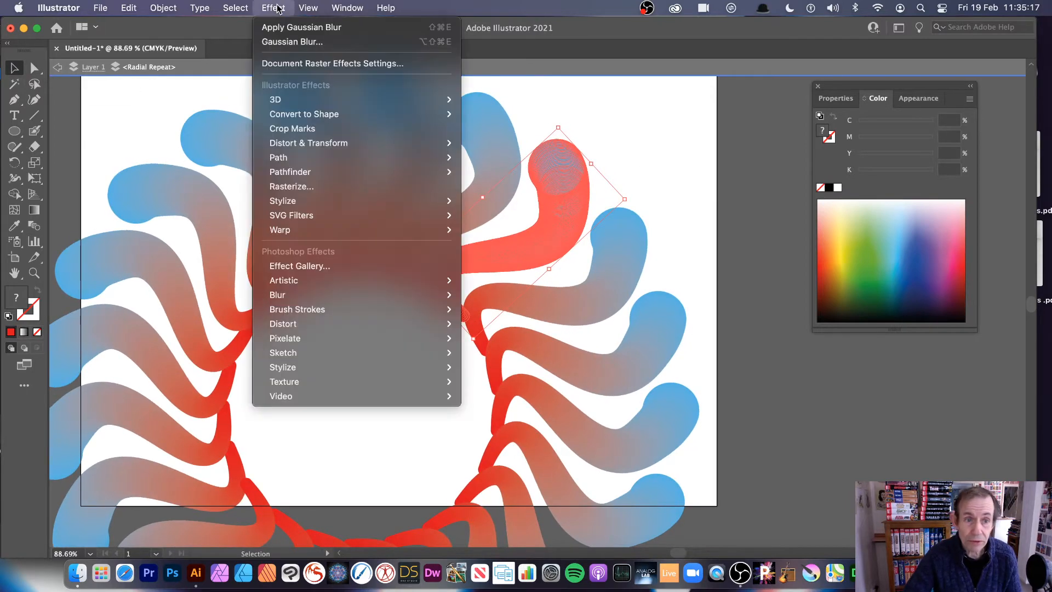
mouse_move(286, 144)
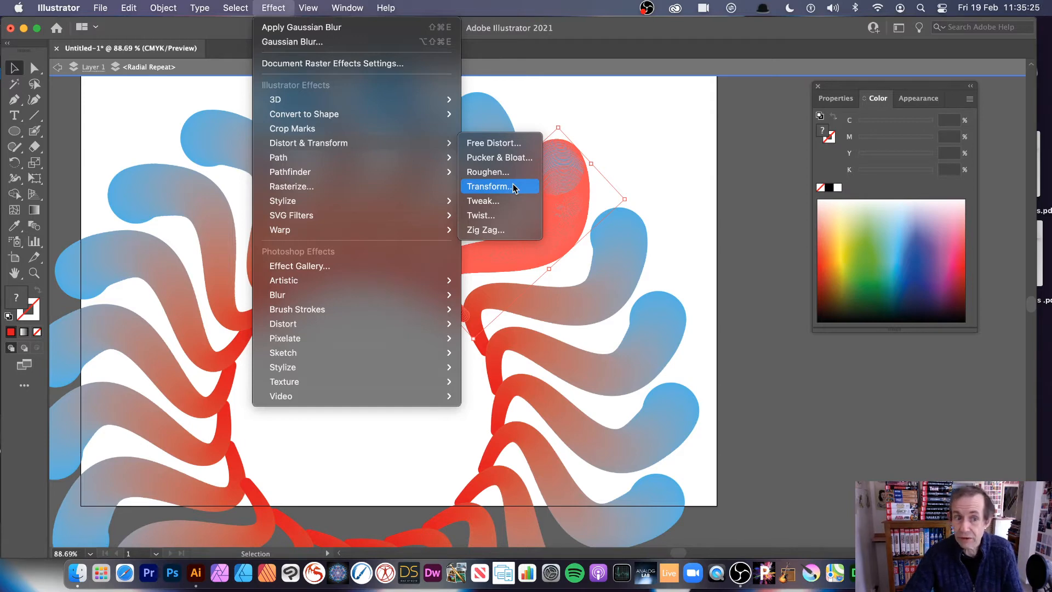
click(650, 172)
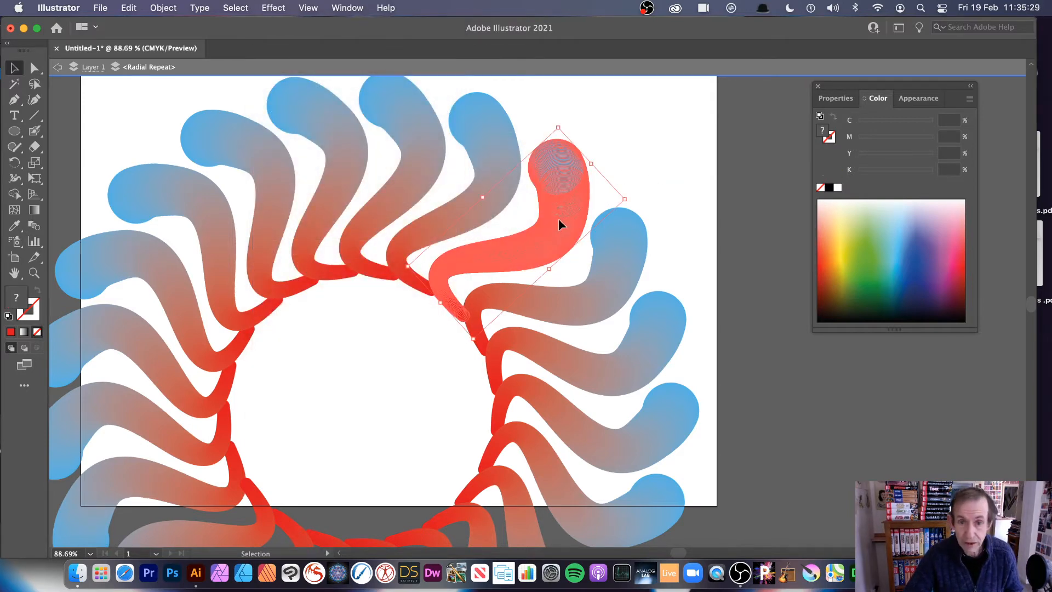
- Duplicate the source shape inside the radial repeat, scale the copy down and move it inward to form a second, inner ring
drag(561, 223, 539, 202)
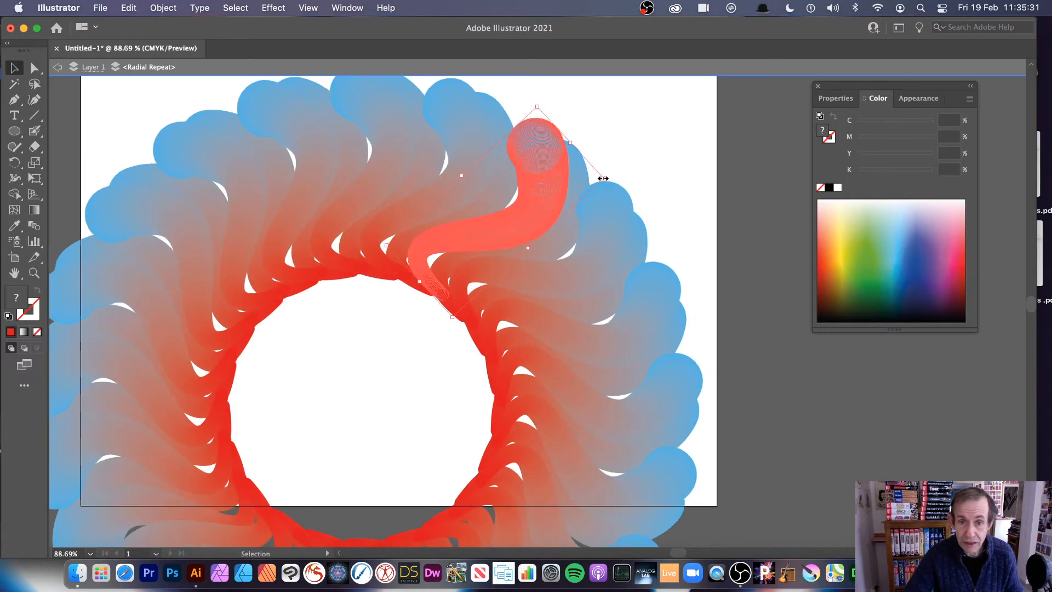
drag(603, 178, 524, 195)
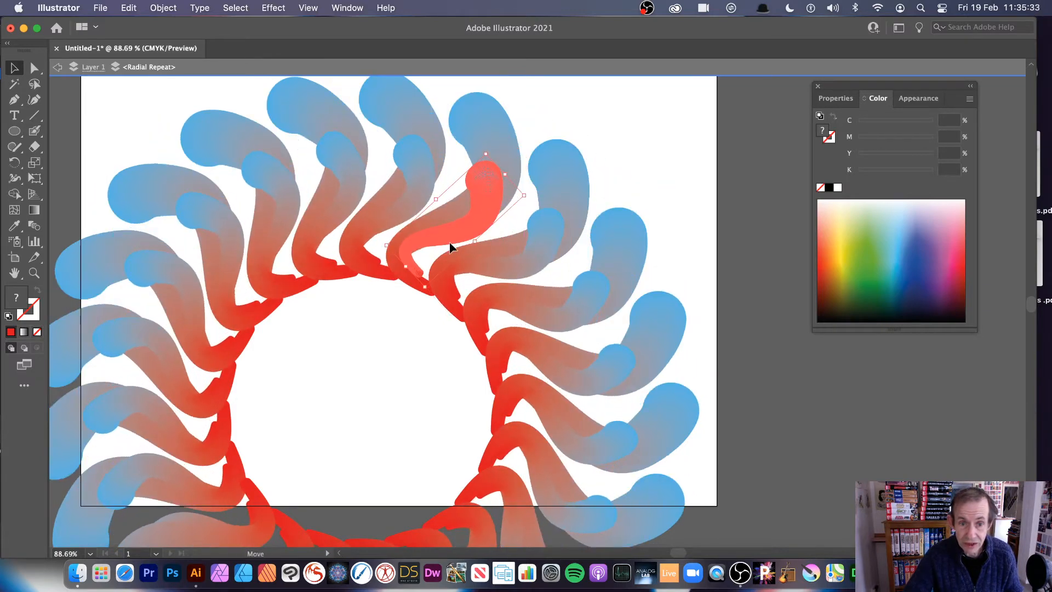
drag(450, 248, 411, 274)
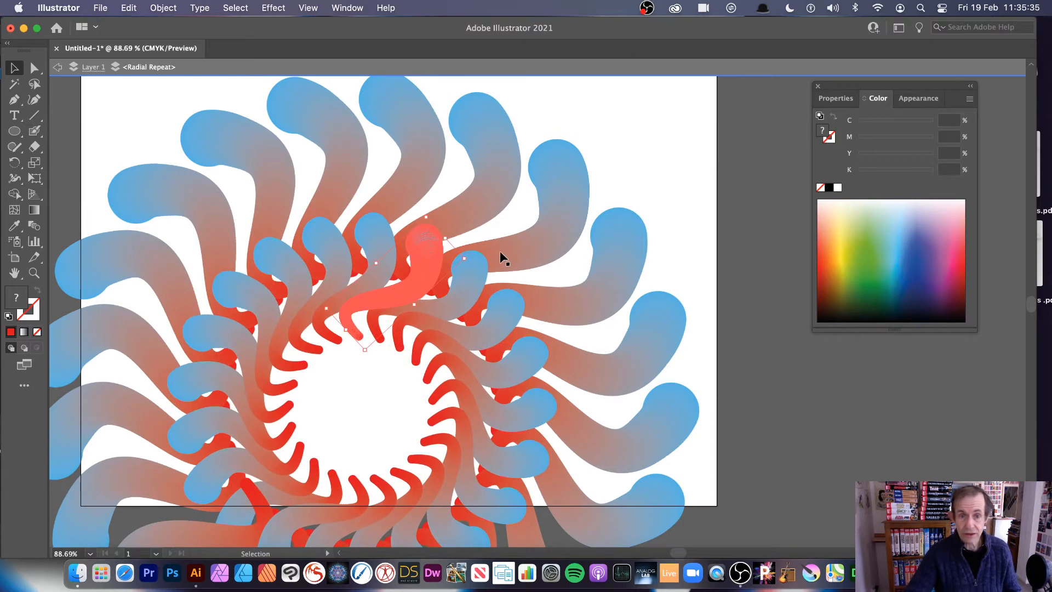
drag(430, 218, 429, 192)
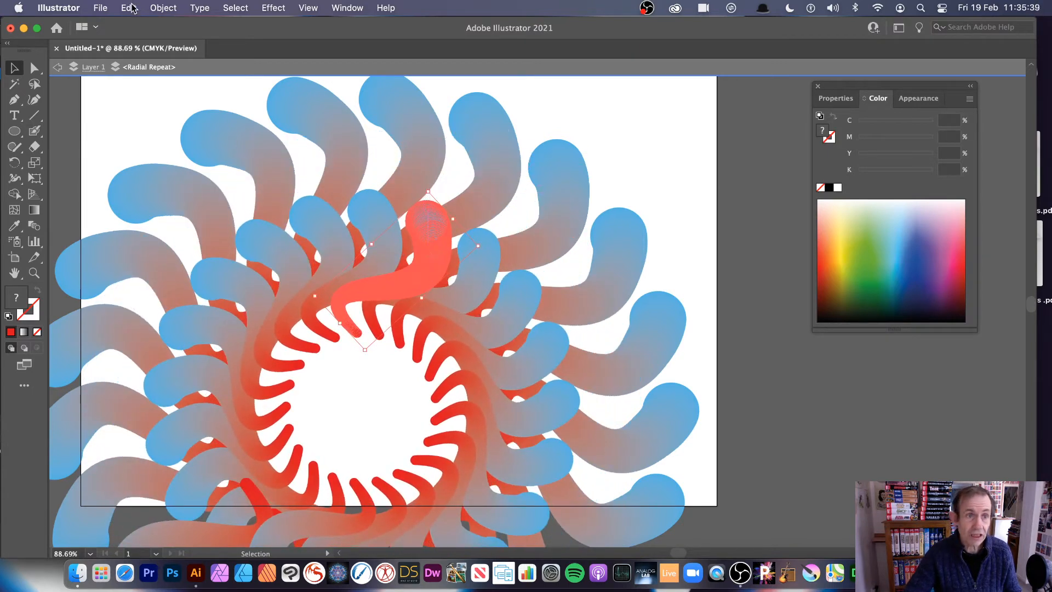
click(167, 10)
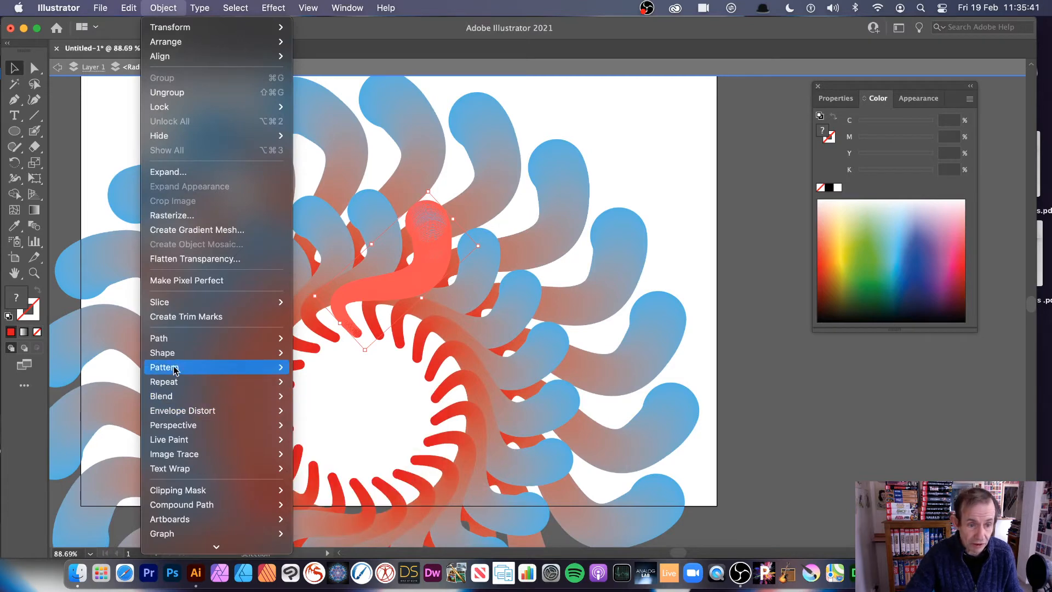
mouse_move(182, 340)
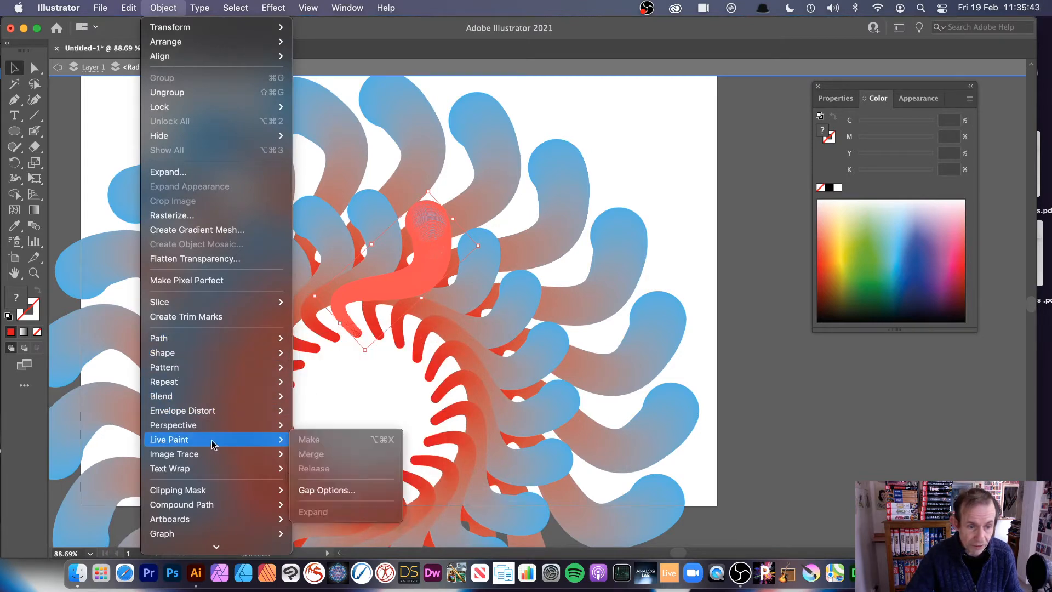
mouse_move(218, 422)
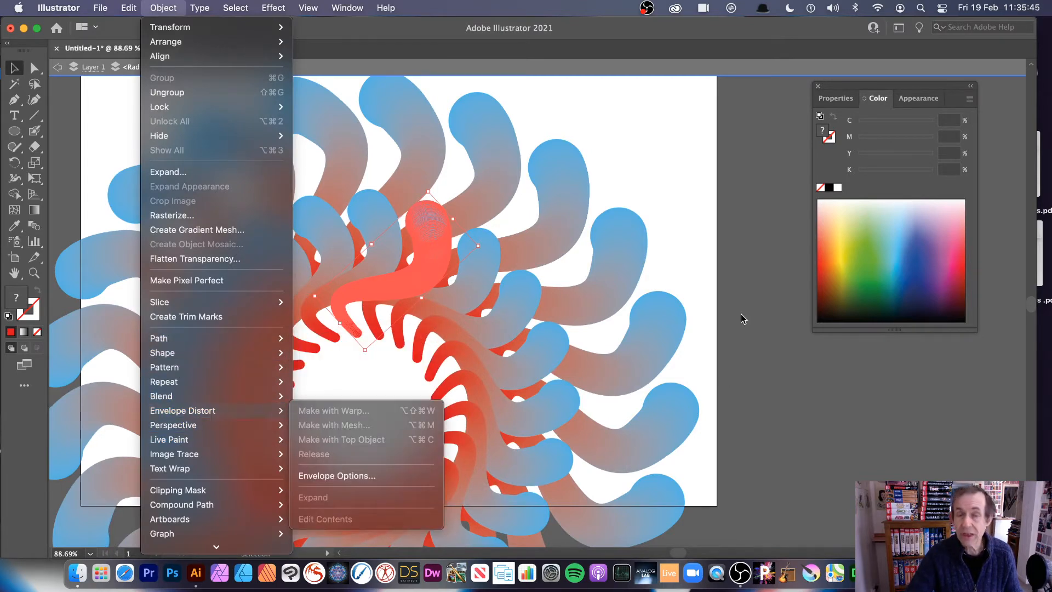
click(731, 310)
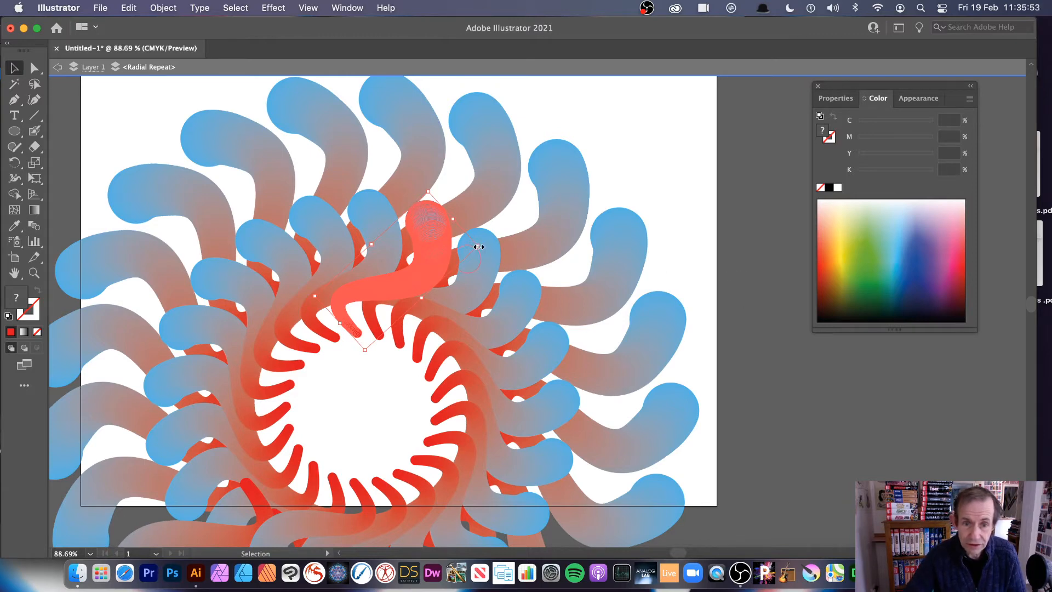
- Try narrowing the inner copy of the source shape, and delete that copy
drag(479, 247, 441, 226)
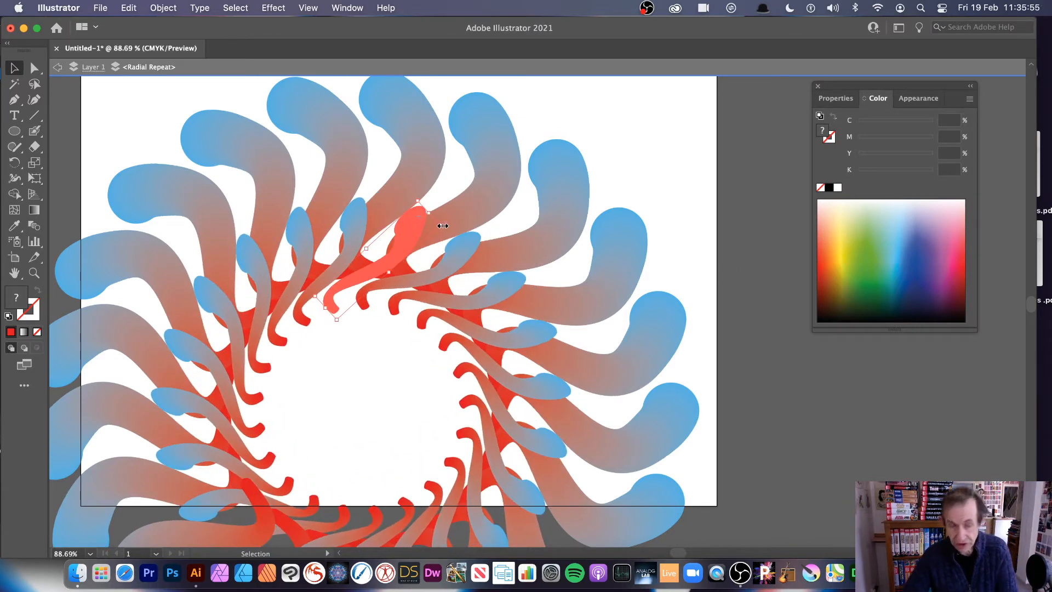
key(Delete)
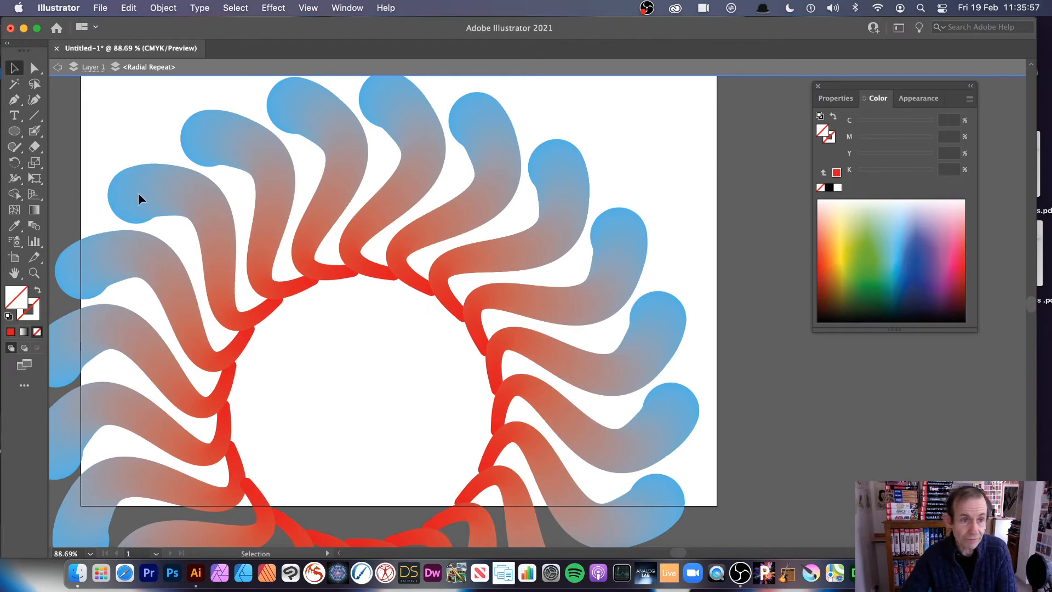
- Exit isolation mode completely and move the whole radial repeat up and to the right on the artboard
click(60, 70)
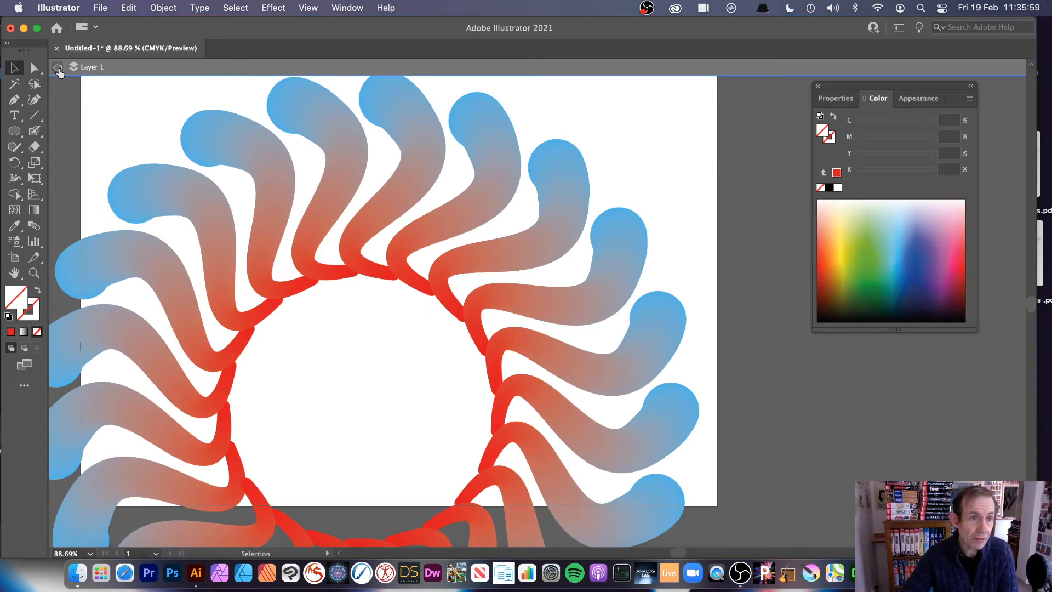
click(59, 68)
click(249, 141)
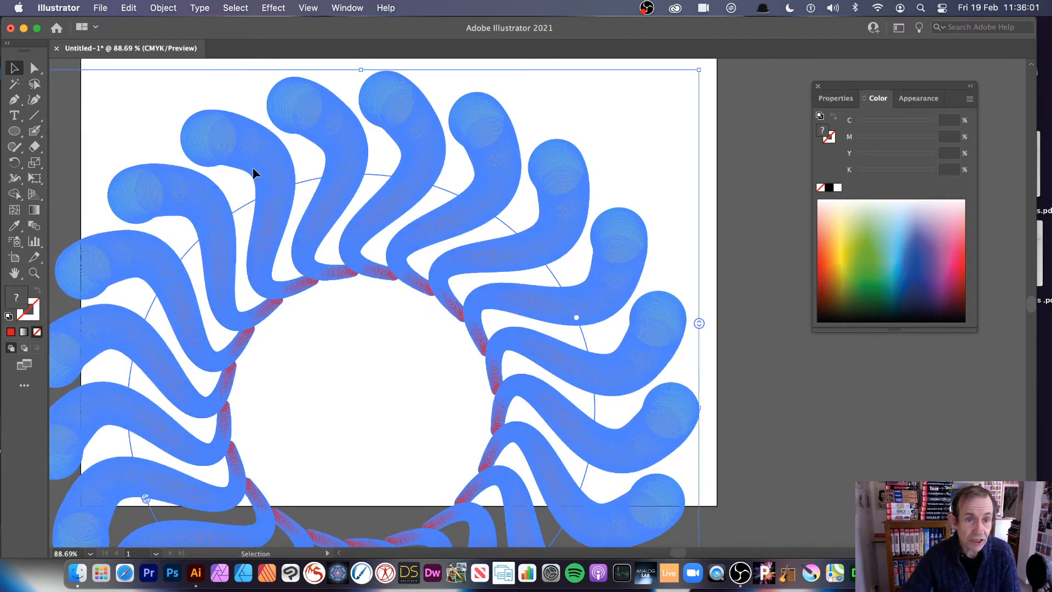
drag(253, 169, 305, 146)
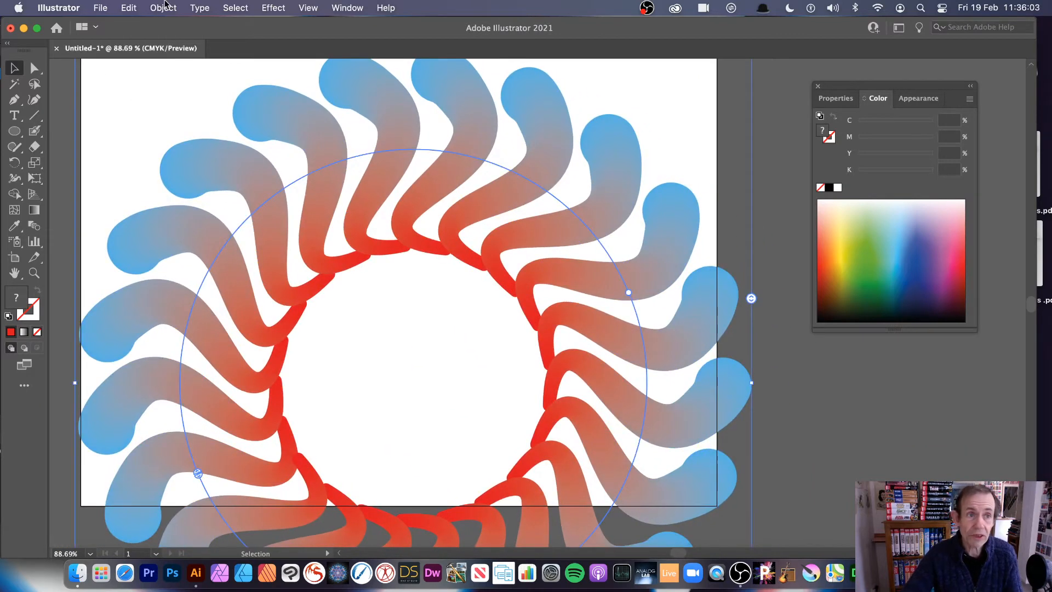
- Release the radial repeat back to its single source shape and move that shape down on the artboard
click(163, 7)
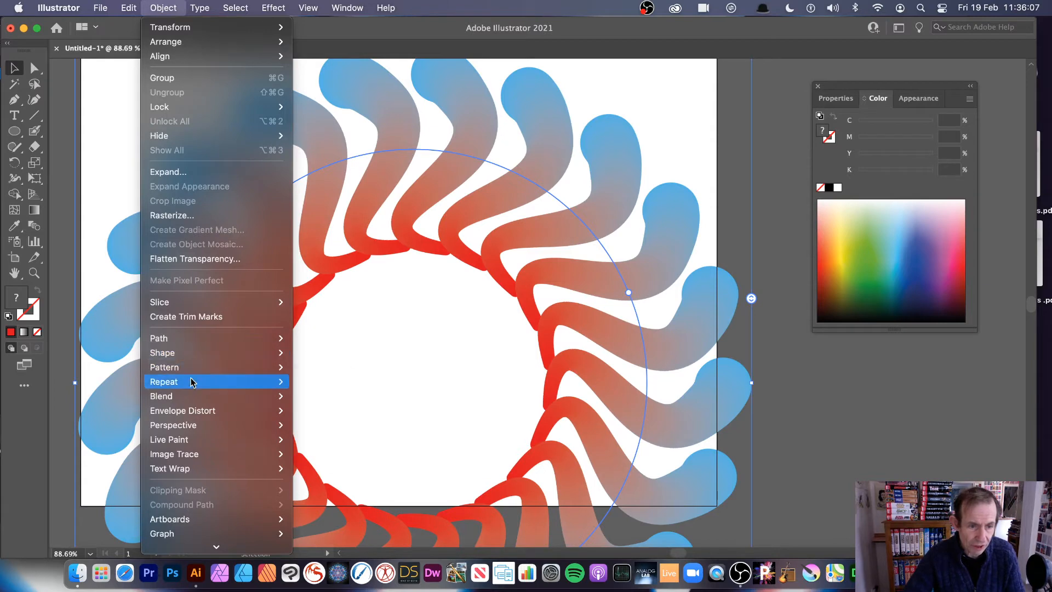
mouse_move(192, 382)
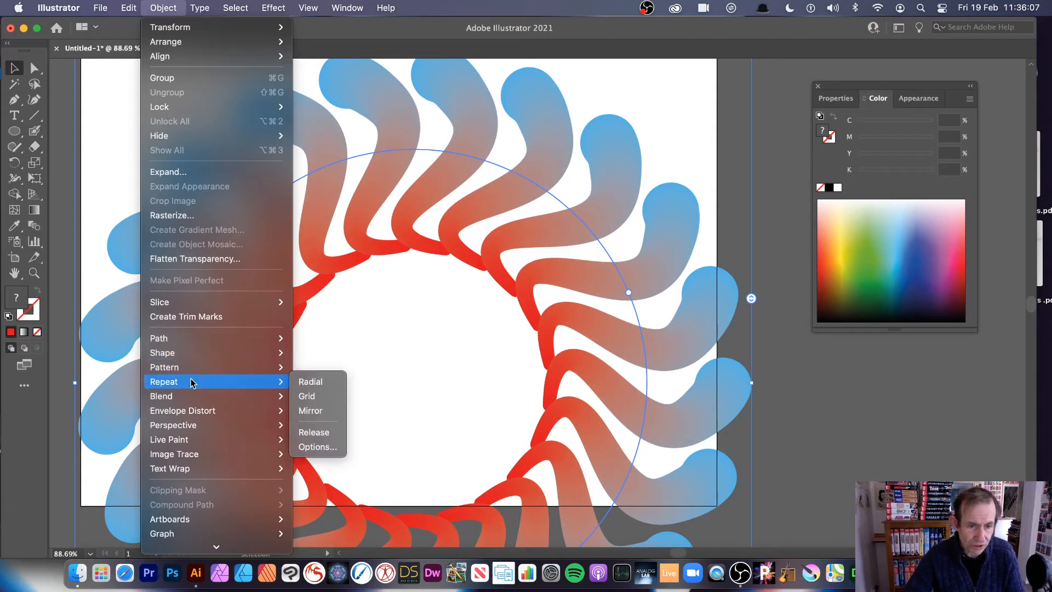
click(317, 431)
drag(422, 163, 418, 214)
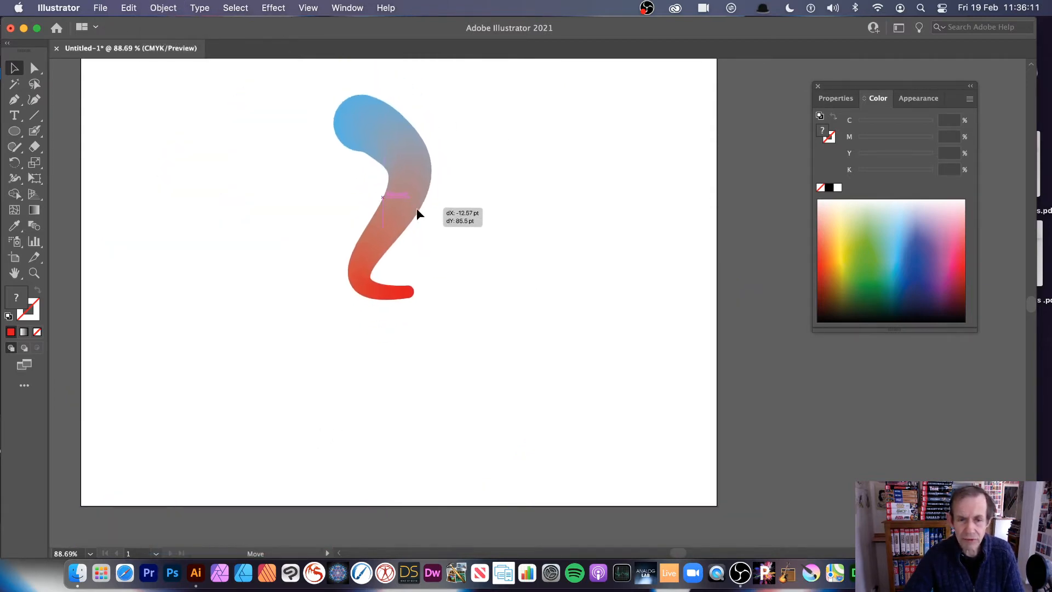
- Stretch the curved blend shape taller and create a grid repeat from it
drag(422, 302, 421, 331)
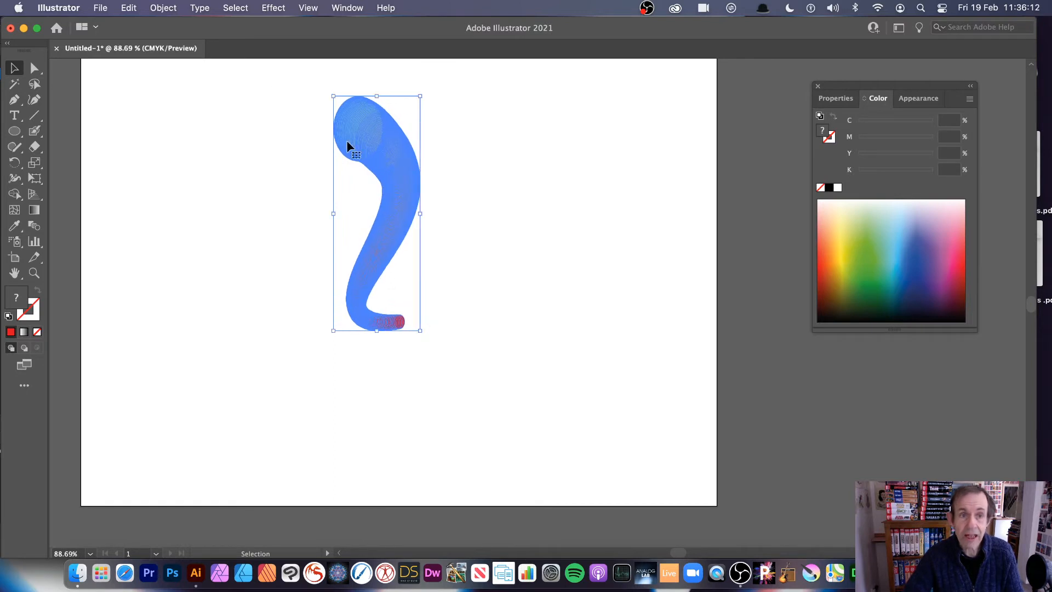
click(164, 7)
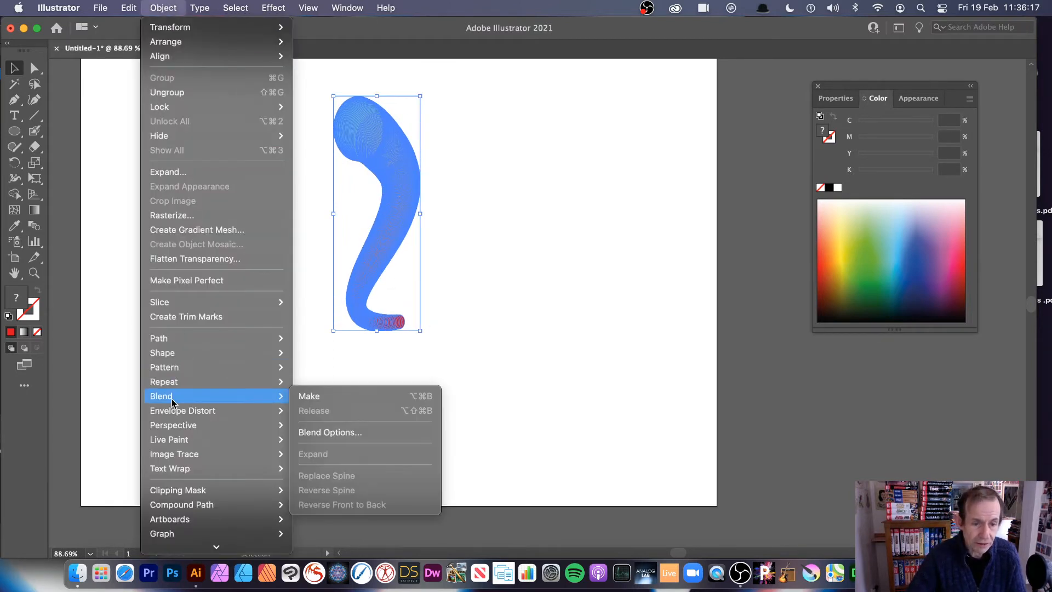
mouse_move(177, 383)
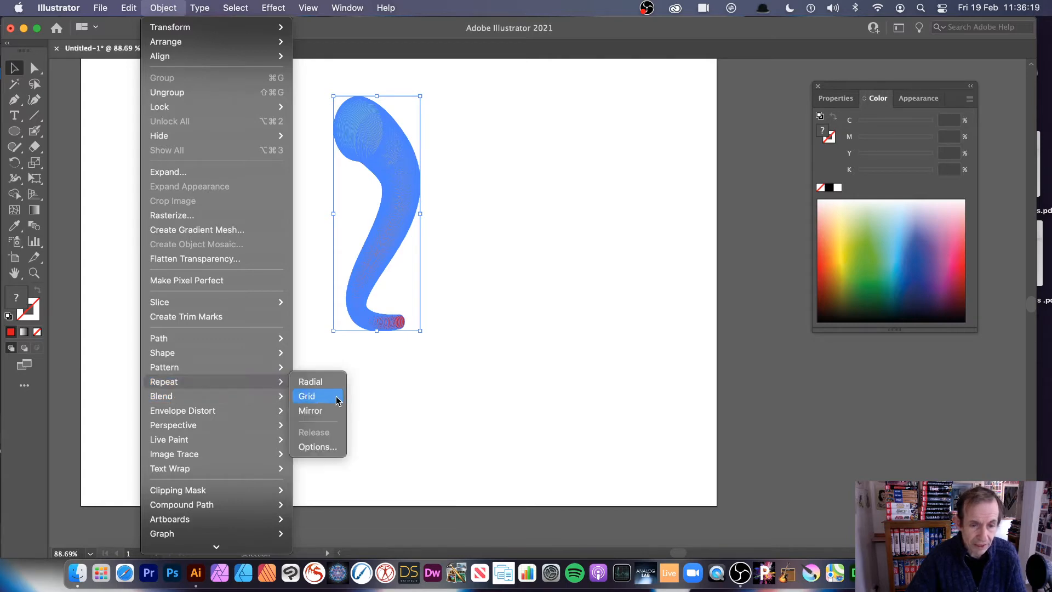
click(329, 398)
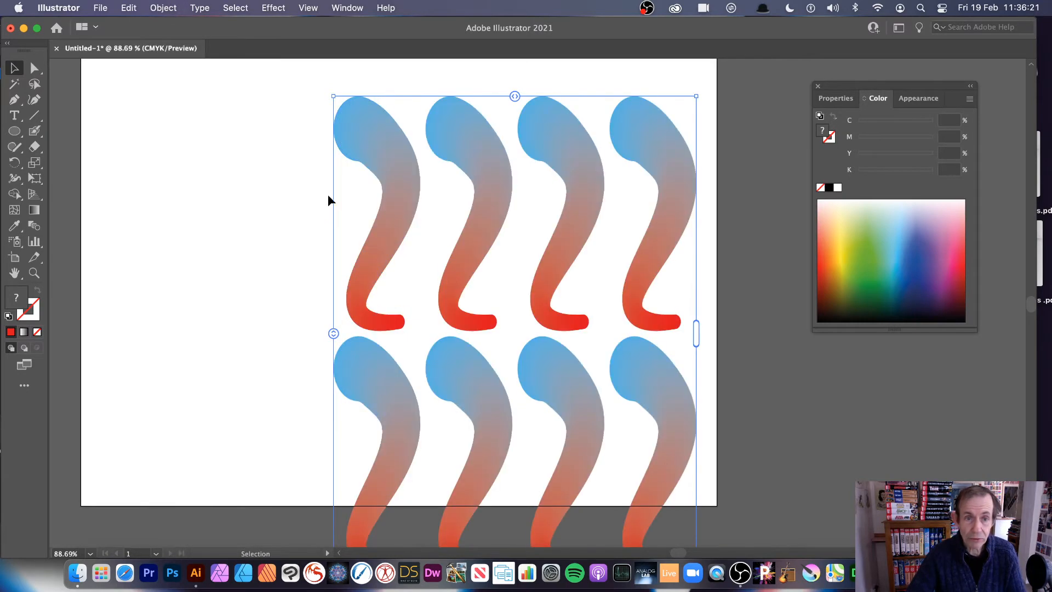
- Adjust the grid repeat's row spacing so the rows almost touch, extend it to the right, and tighten its column spacing until shapes overlap
drag(324, 334, 331, 374)
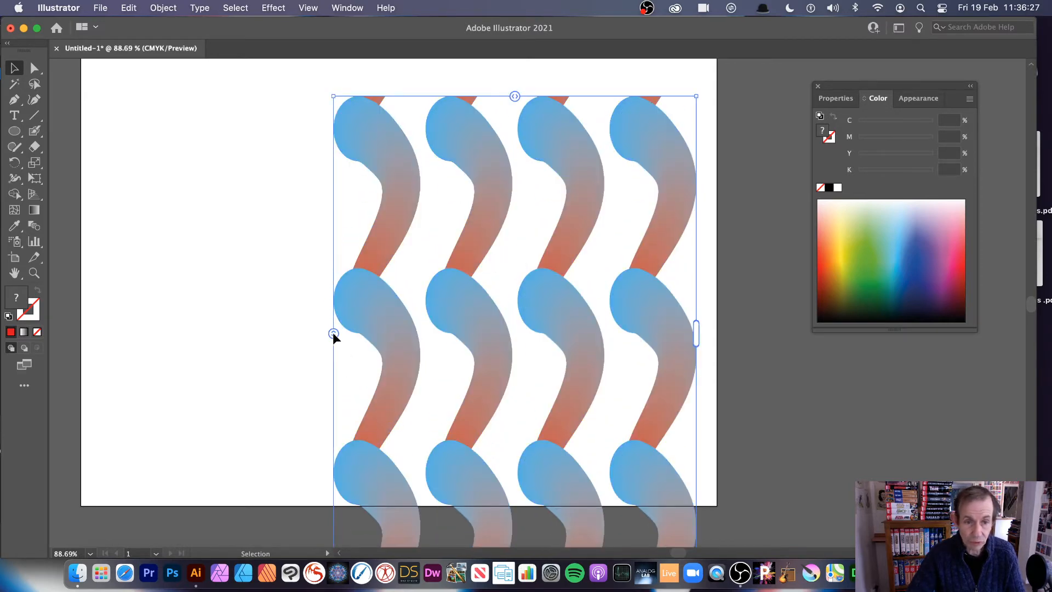
drag(333, 332, 337, 393)
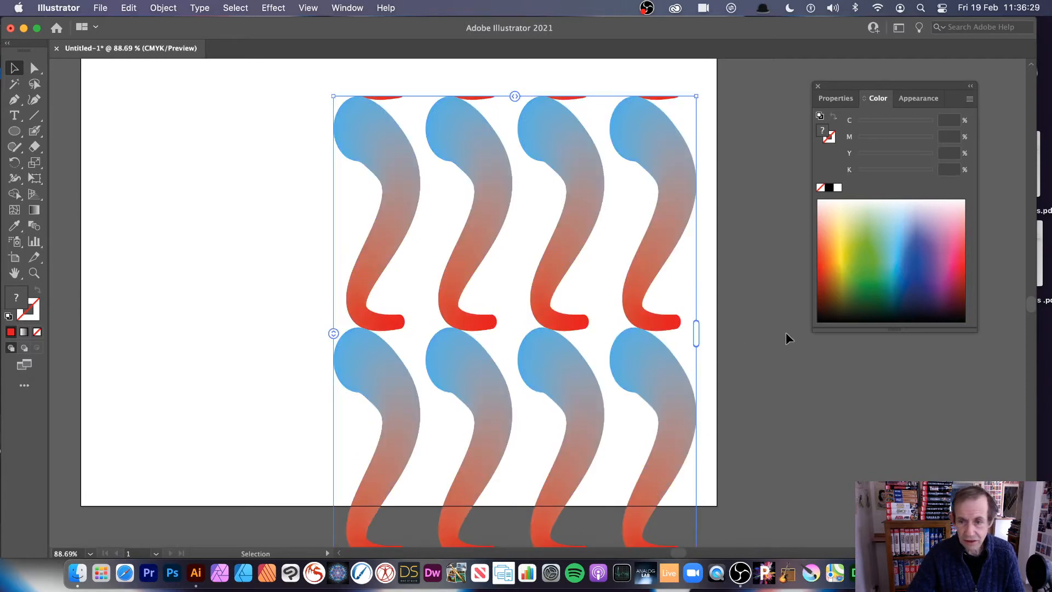
drag(692, 332, 976, 342)
drag(655, 97, 625, 99)
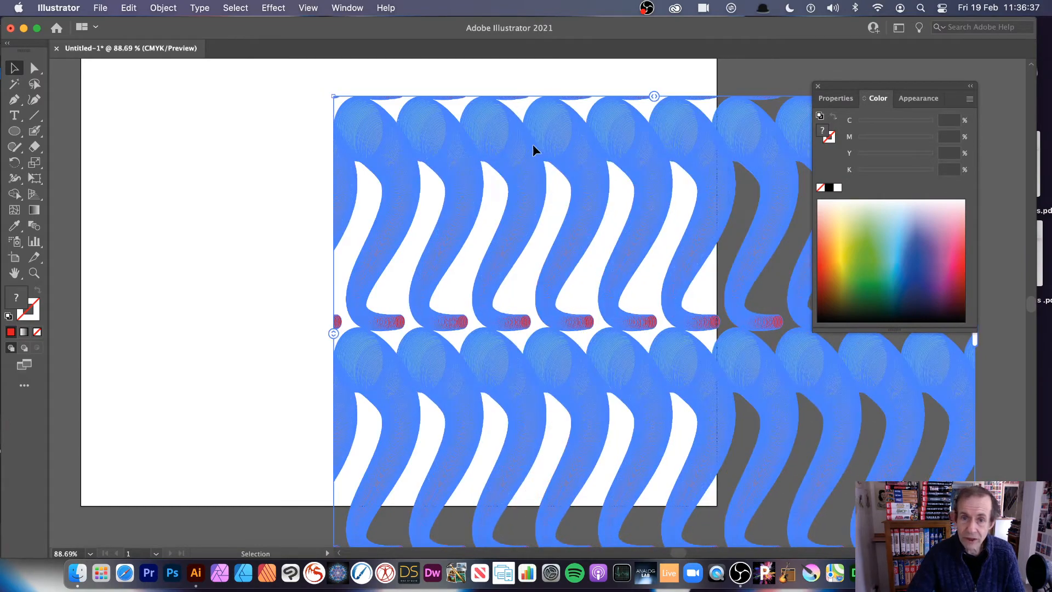
- Move the grid repeat onto the artboard, scale it down to fit inside the edges, and adjust its width
drag(532, 144, 358, 123)
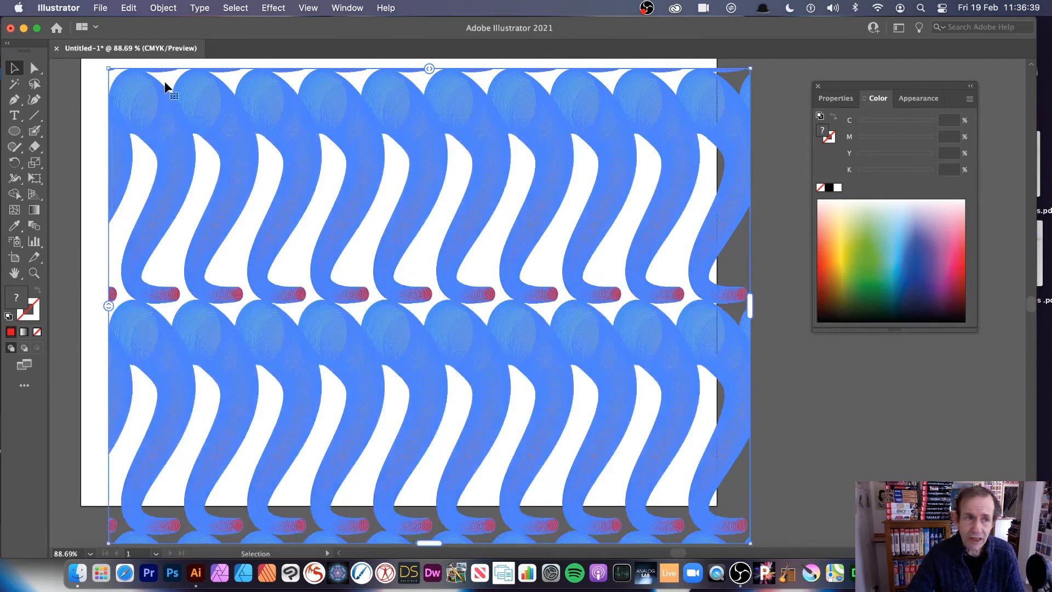
drag(109, 69, 207, 155)
drag(429, 213, 393, 141)
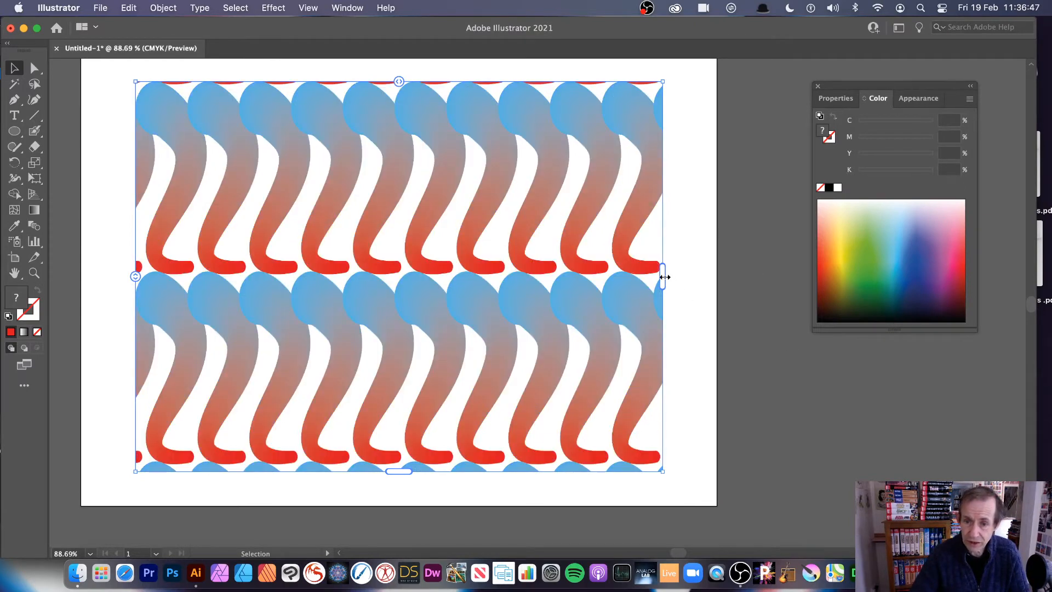
drag(664, 277, 691, 276)
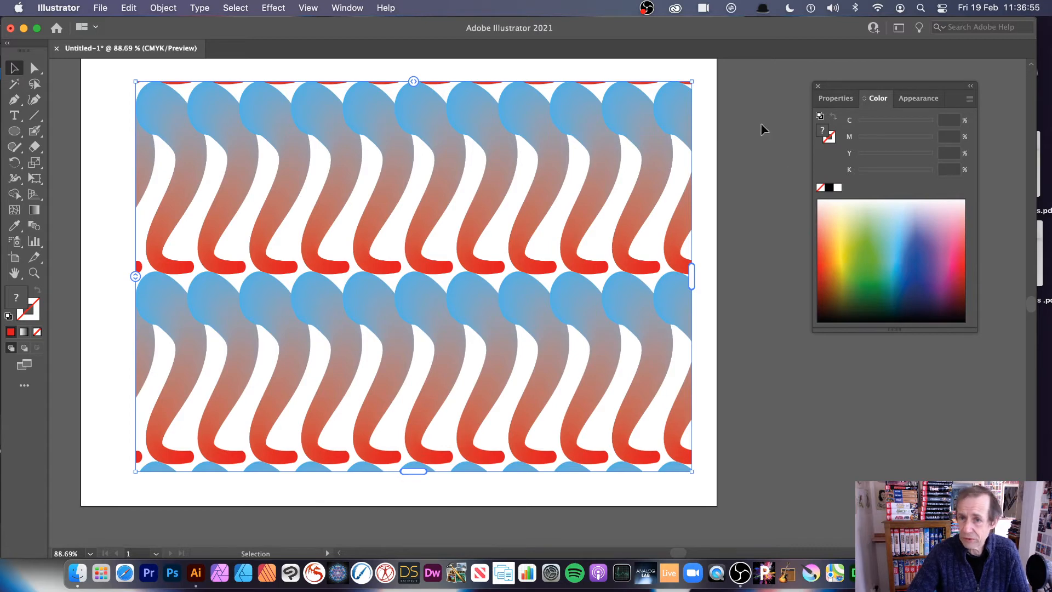
drag(695, 83, 646, 117)
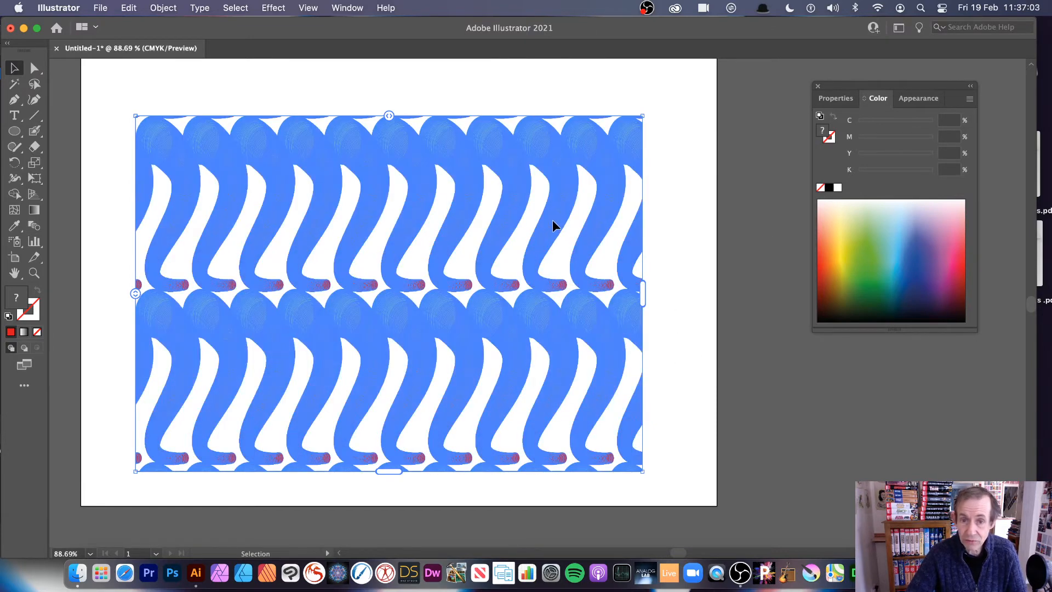
- Isolate the grid repeat's source shape, make it narrower, tilt it clockwise, and exit isolation mode completely
double_click(552, 219)
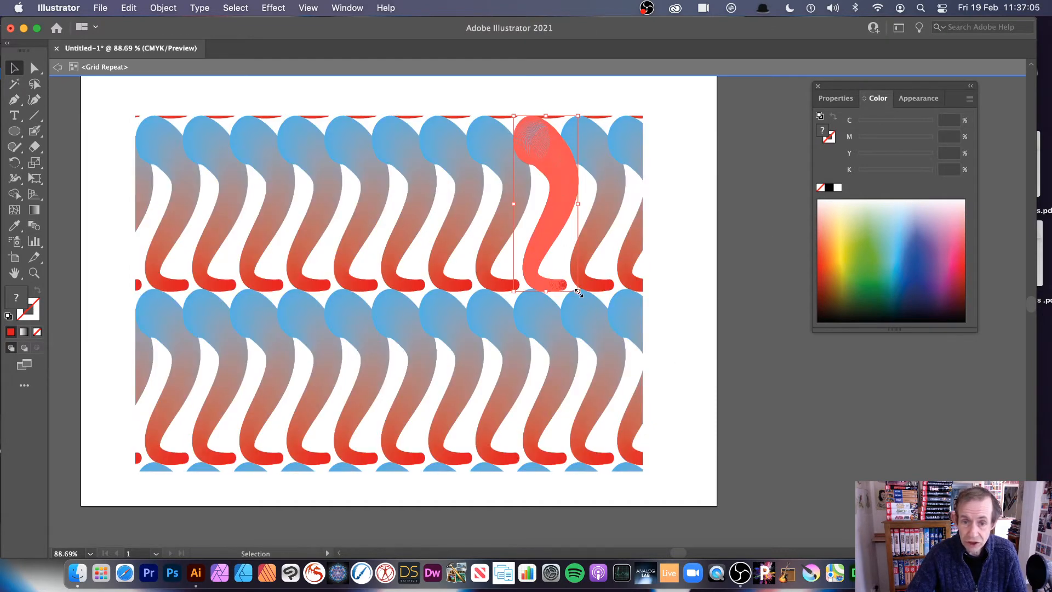
drag(578, 292, 556, 307)
drag(561, 114, 573, 151)
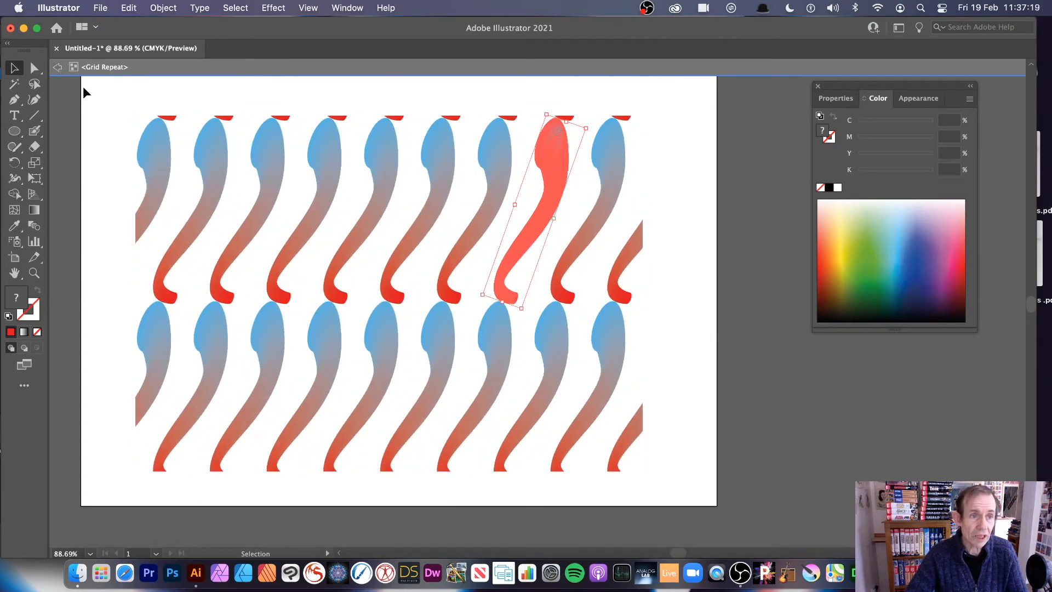
click(58, 68)
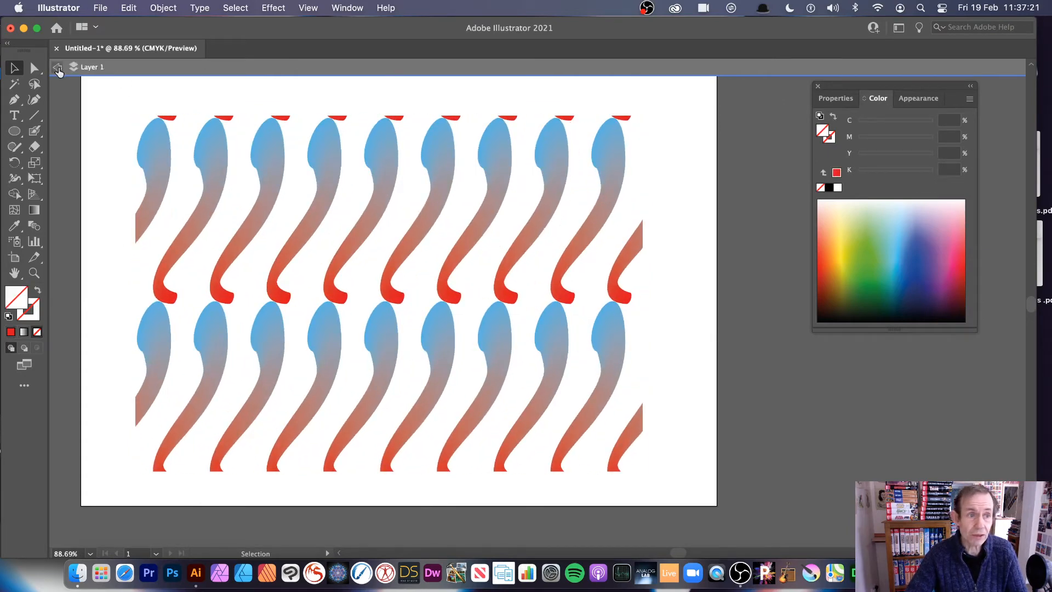
click(61, 68)
- Release the grid repeat back to its single source shape
click(327, 182)
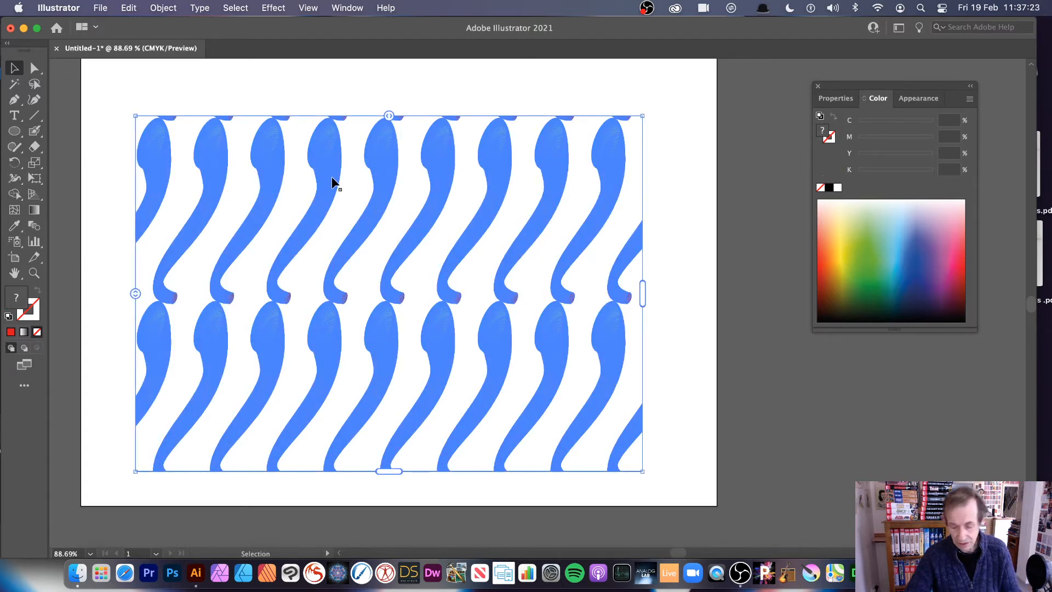
key(super+h)
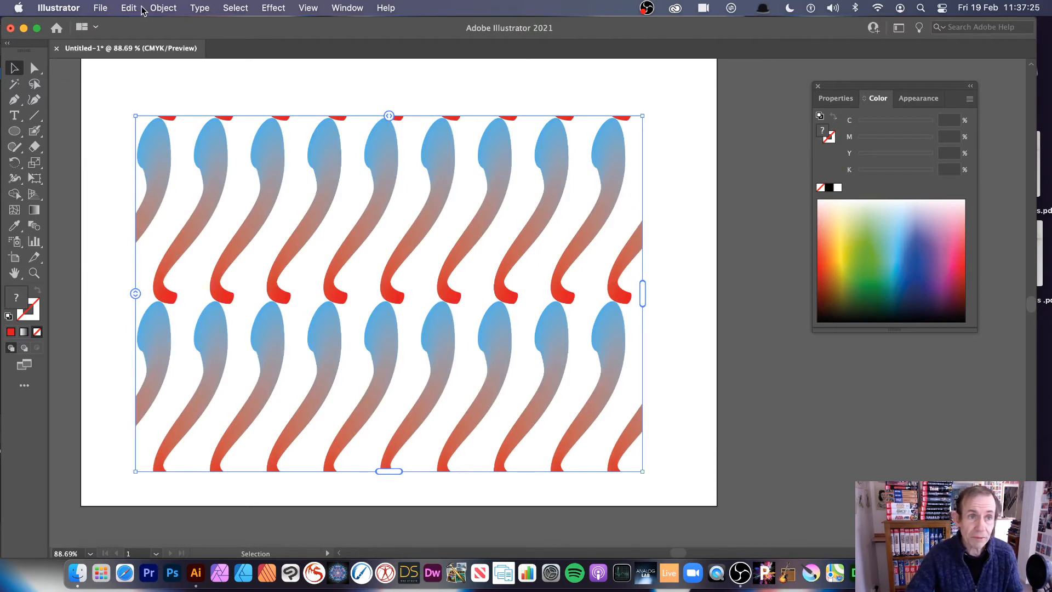
click(164, 7)
mouse_move(212, 386)
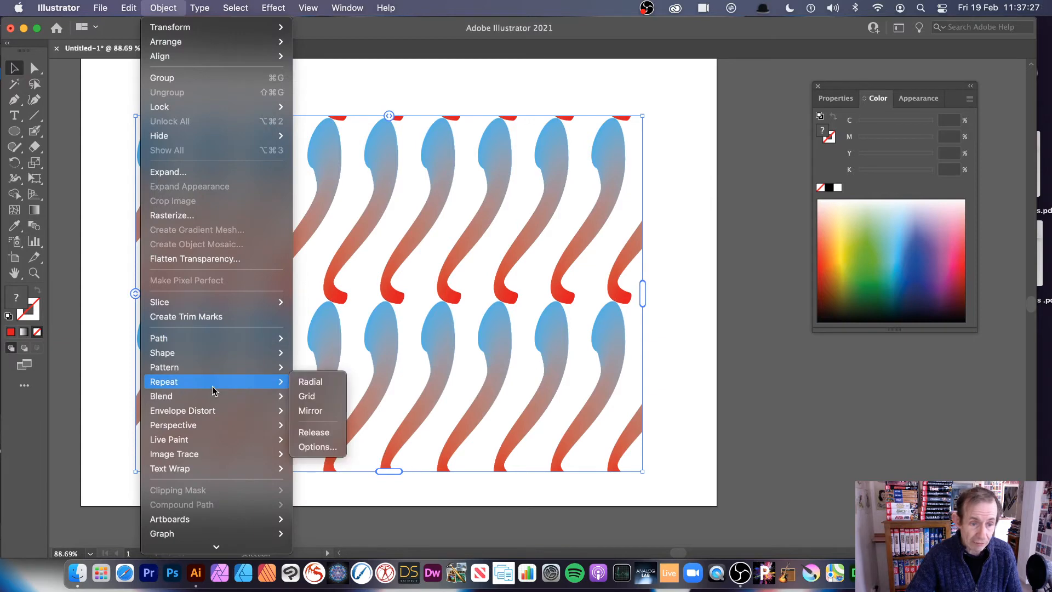
click(346, 427)
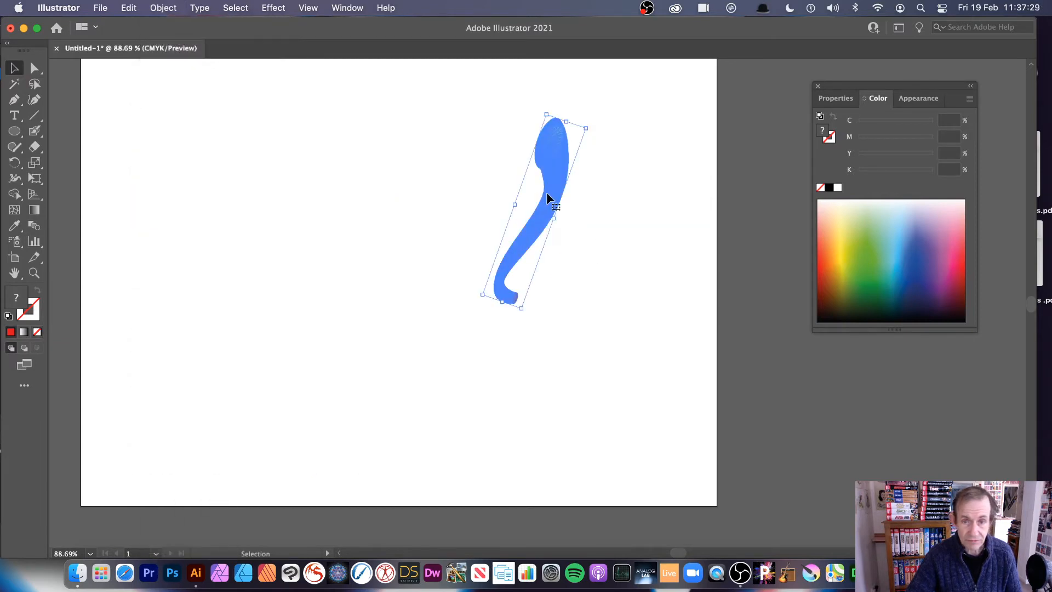
- Move the released shape left, widen and enlarge it, and rotate it counterclockwise until it is nearly upright
drag(548, 195, 367, 191)
drag(344, 301, 382, 342)
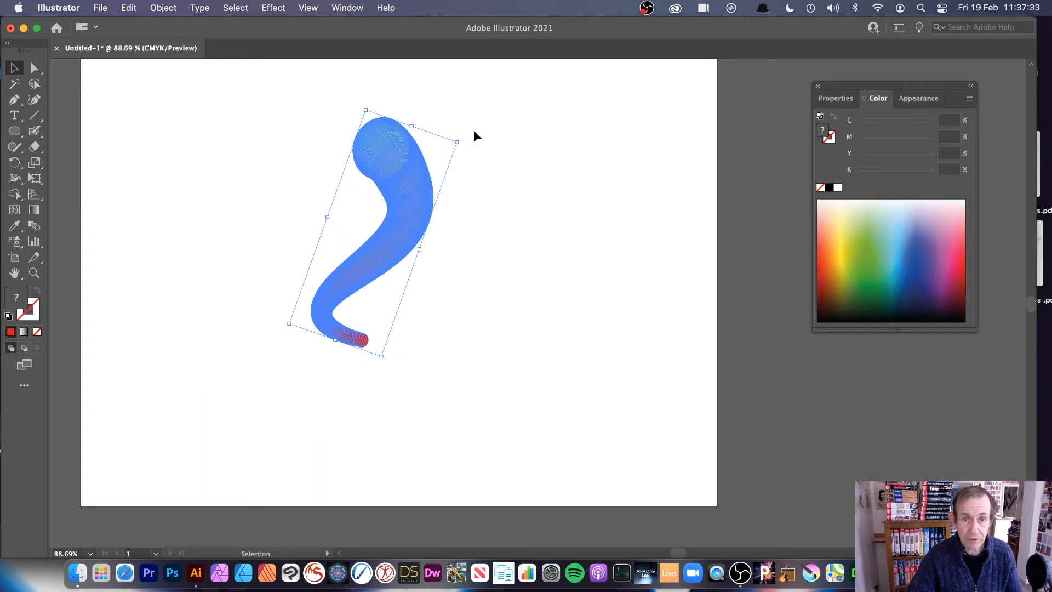
drag(461, 136, 452, 104)
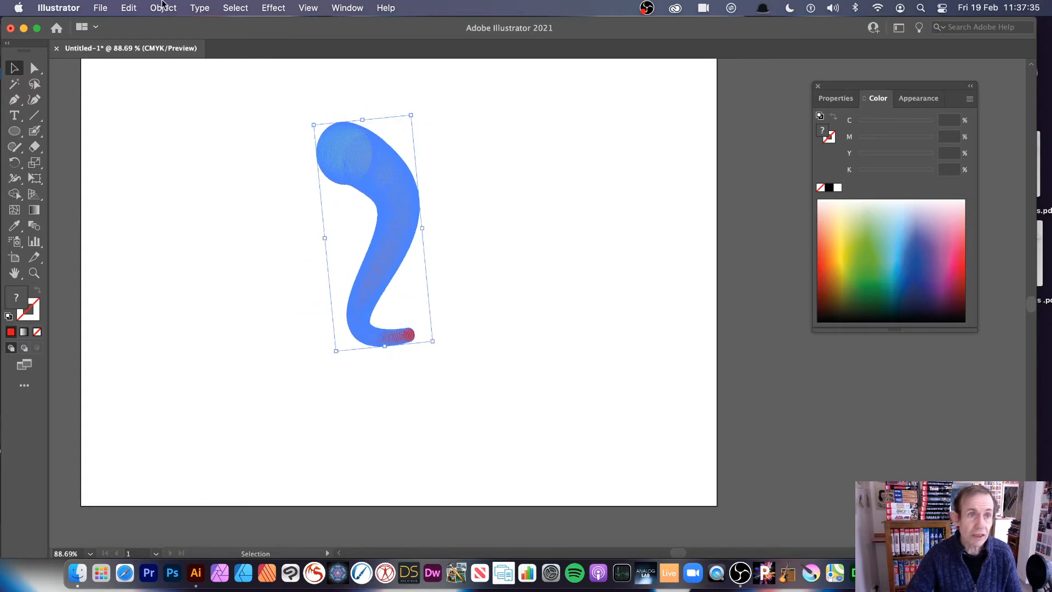
- Create a mirror repeat from the curved shape
click(172, 7)
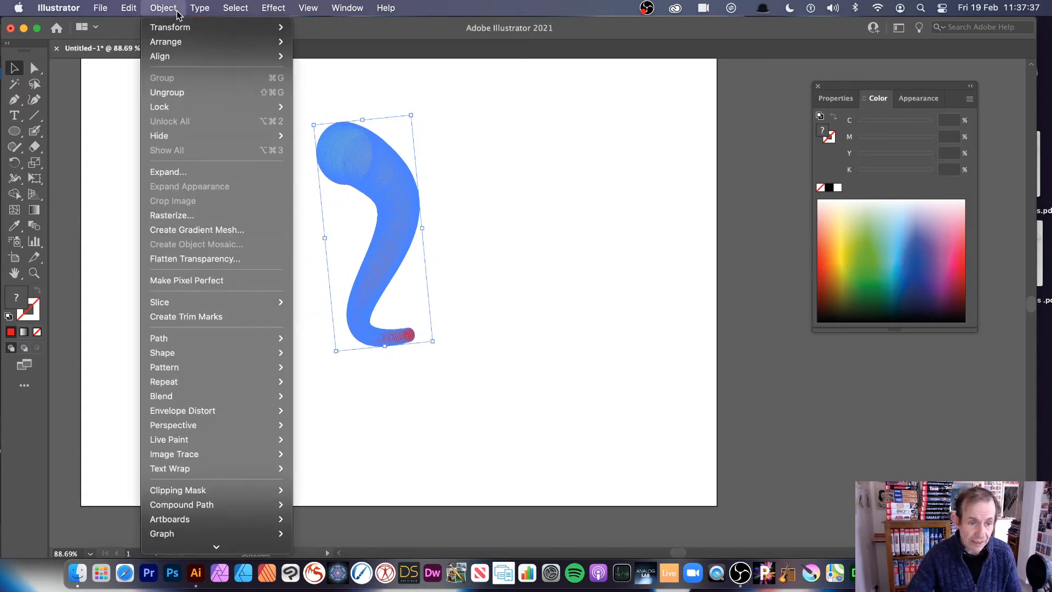
mouse_move(179, 382)
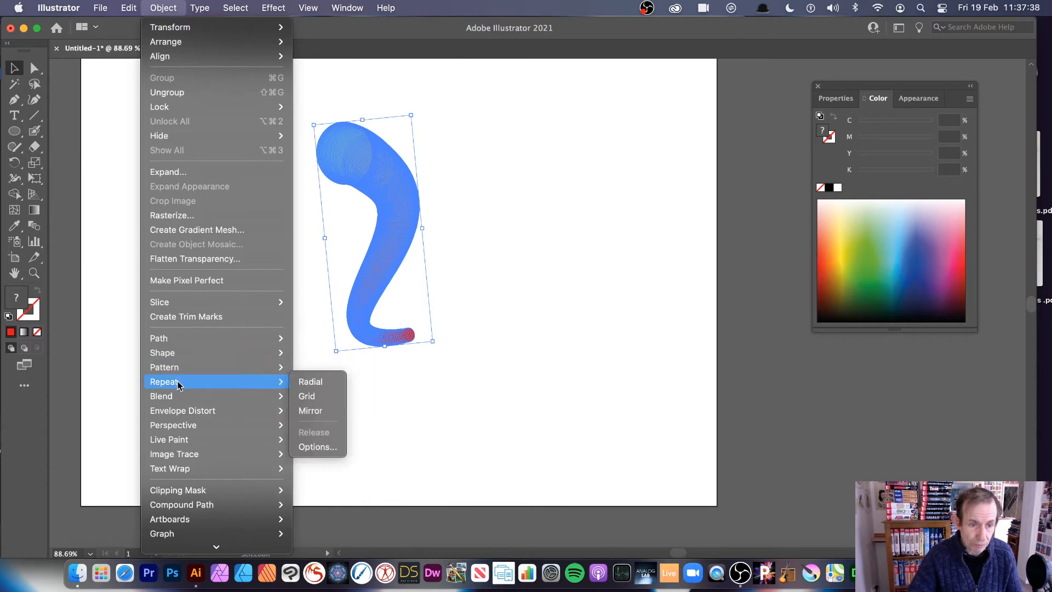
click(325, 417)
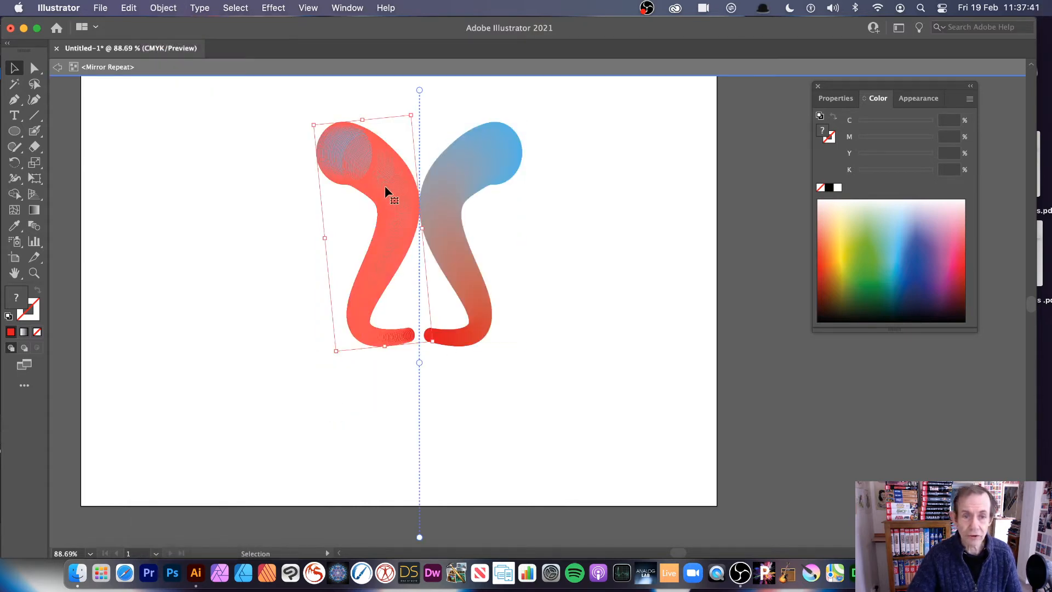
- Shift the mirror repeat's source shape across the axis so both halves overlap, enlarge and rotate it counterclockwise, and exit isolation mode
drag(385, 190, 411, 207)
drag(409, 198, 416, 197)
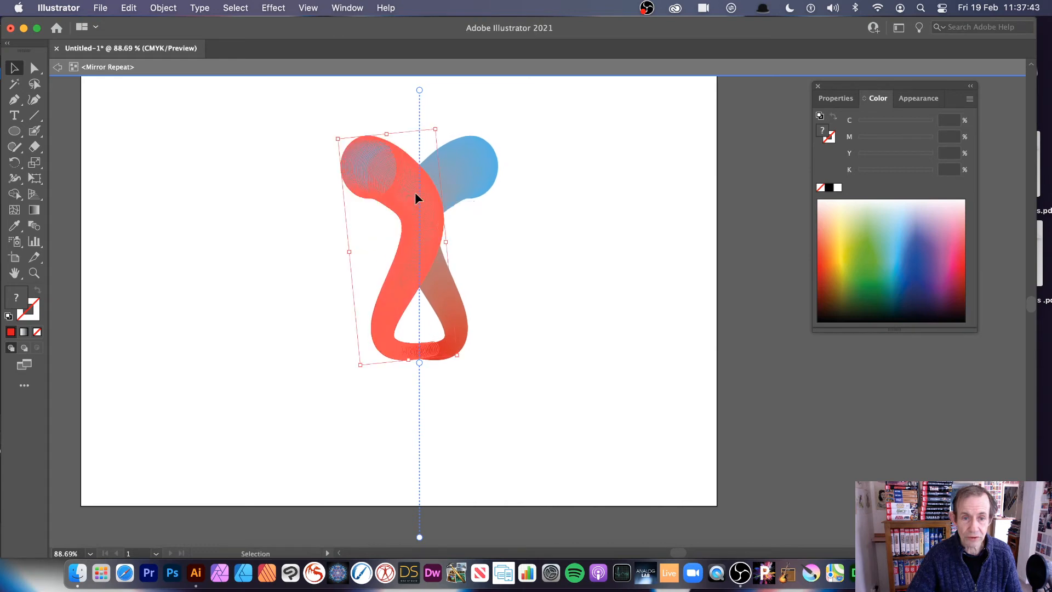
drag(340, 137, 309, 92)
drag(331, 372, 366, 378)
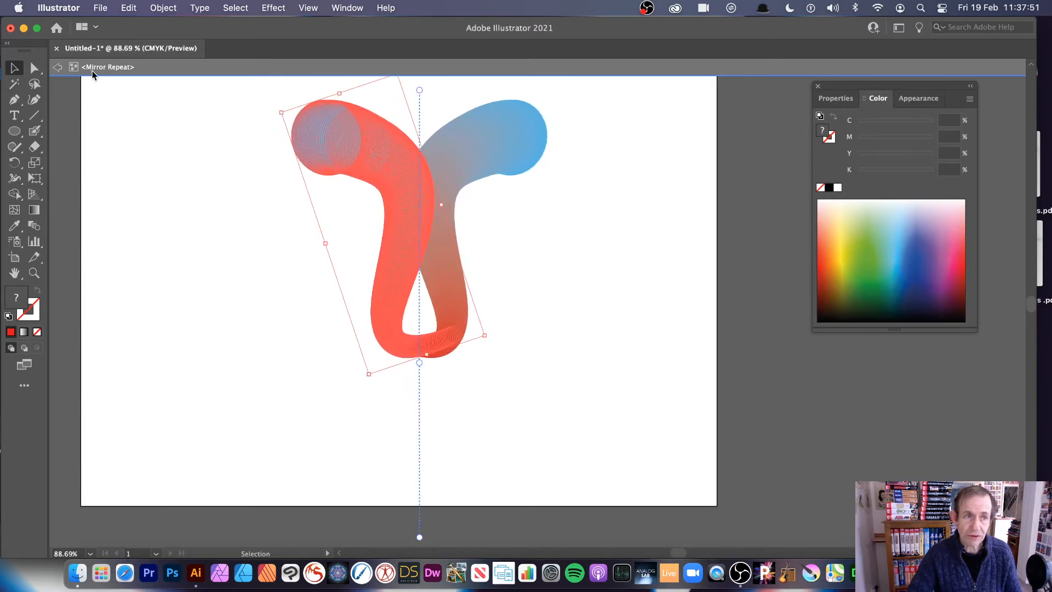
click(58, 67)
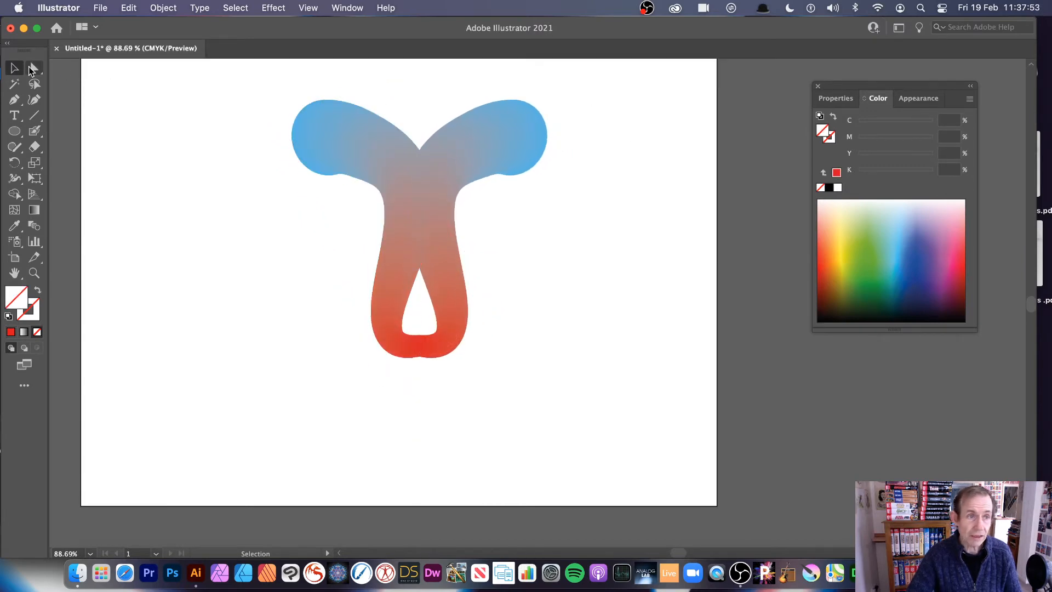
- Scale the whole mirror repeat down to about two thirds and position it near the artboard's upper middle
click(425, 223)
drag(426, 222, 459, 223)
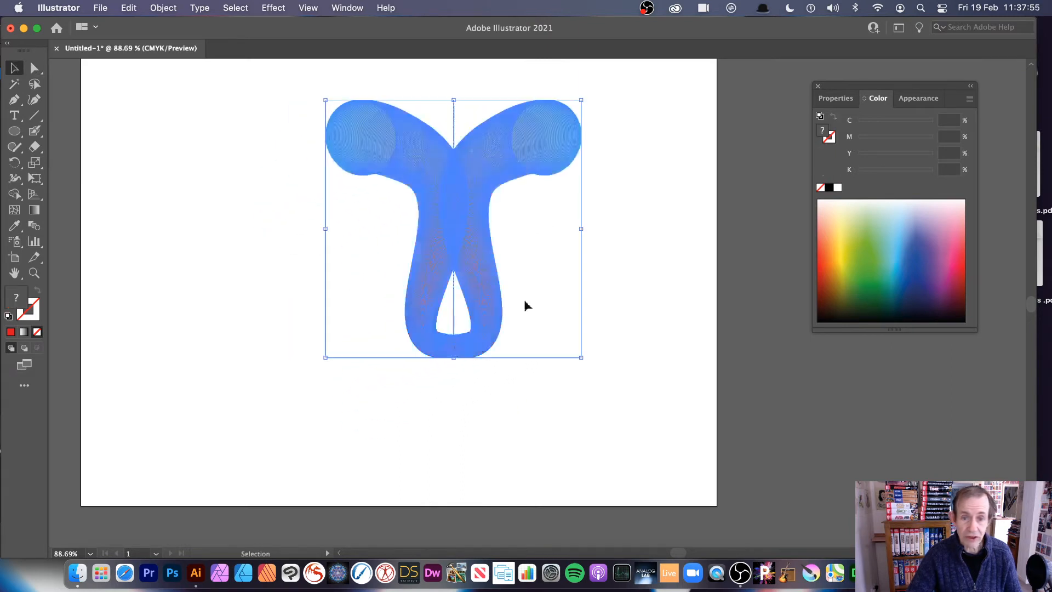
drag(582, 357, 501, 279)
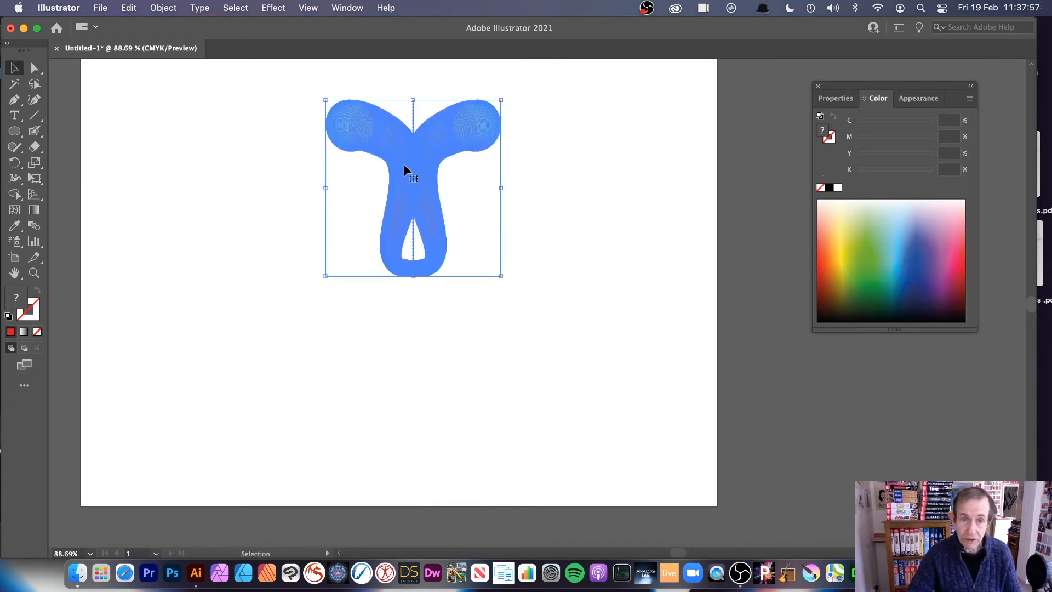
drag(406, 169, 400, 188)
- Create a radial repeat from the mirrored shape, reduce it to six instances, move it up onto the artboard, and deselect it
click(163, 8)
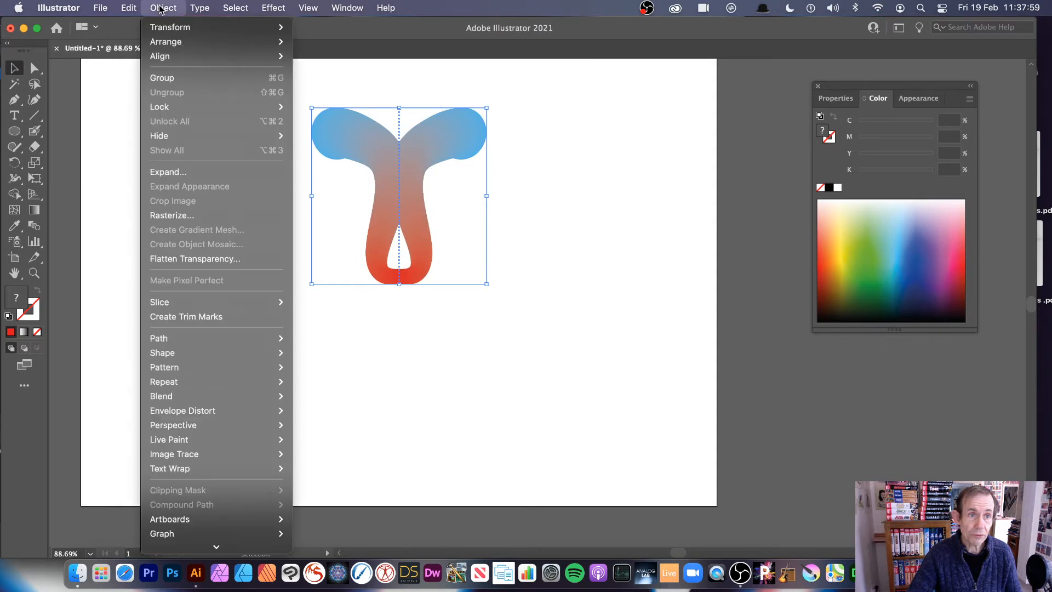
mouse_move(170, 382)
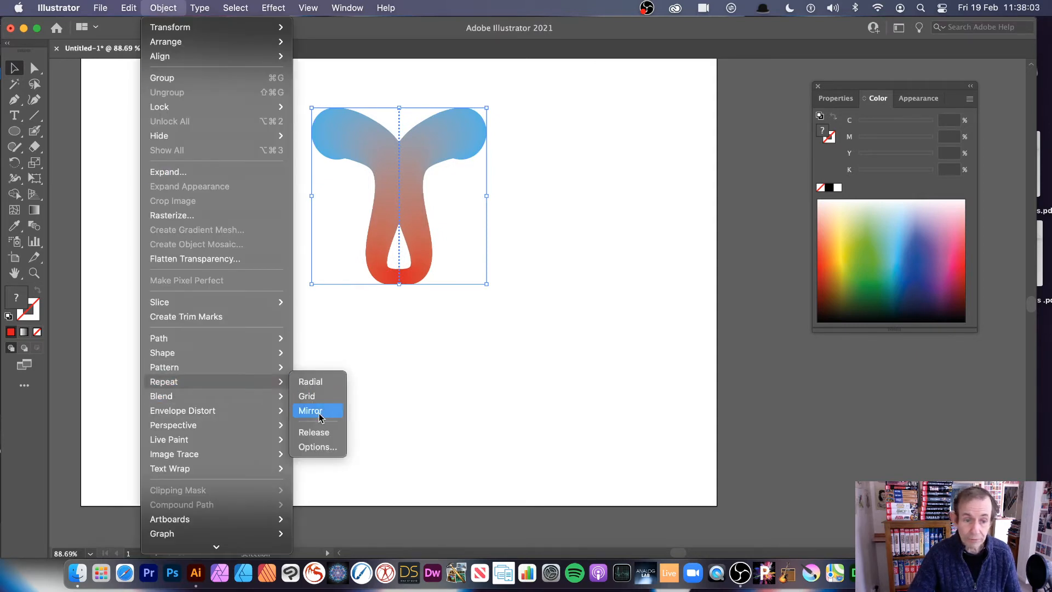
click(321, 384)
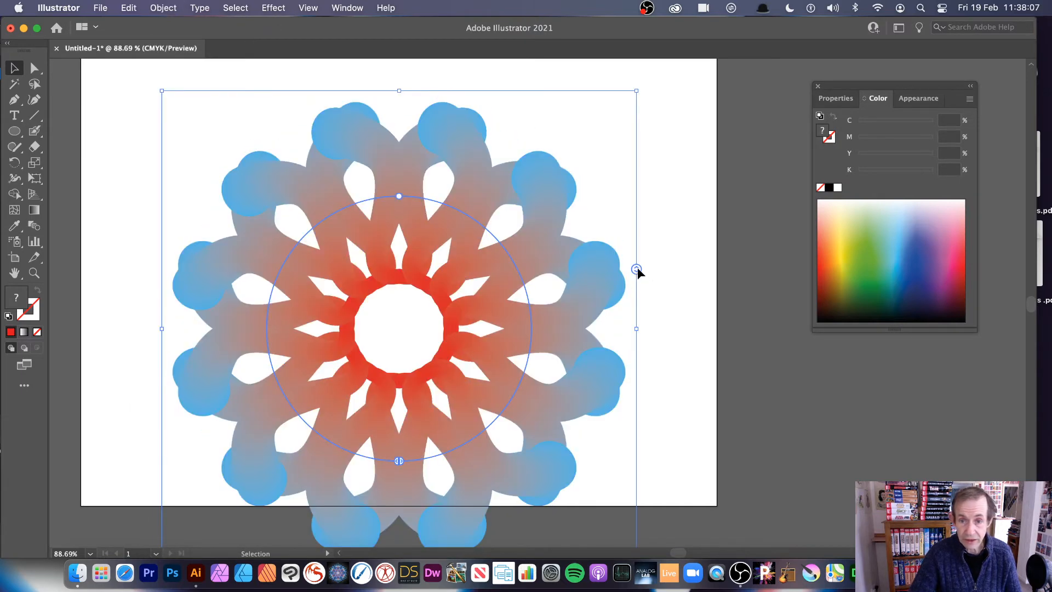
drag(637, 269, 637, 307)
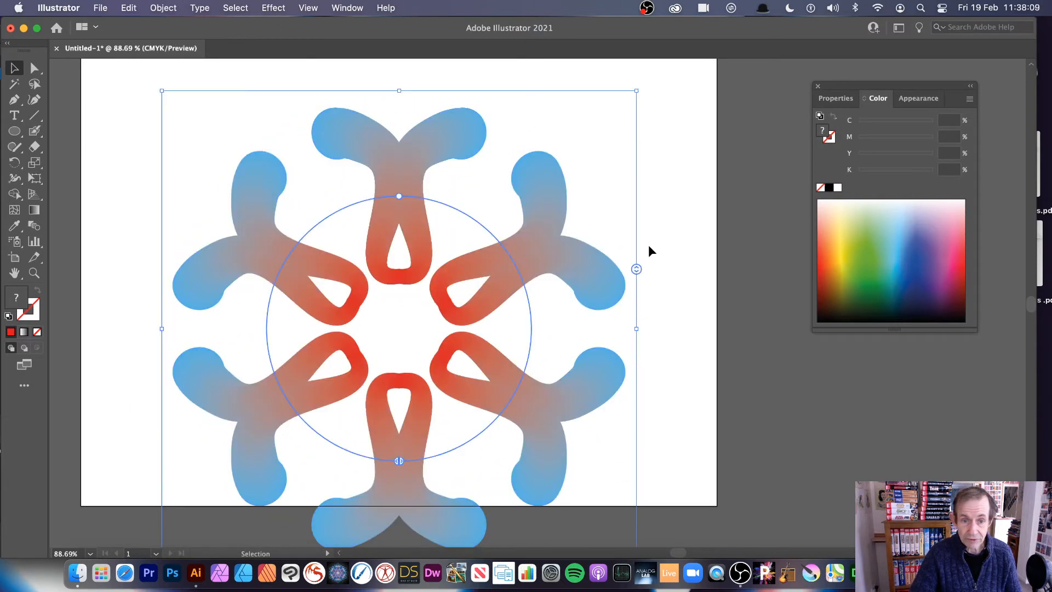
drag(390, 201, 385, 149)
click(699, 230)
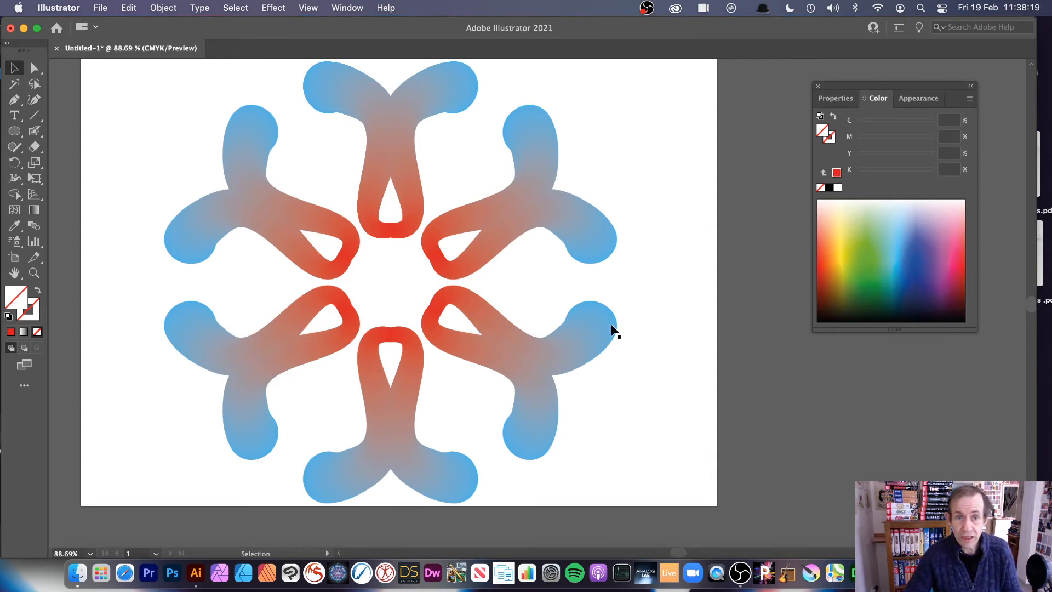
- Delete the radial repeat and draw a small, slightly wide ellipse in the artboard's upper-left area
click(367, 173)
key(Delete)
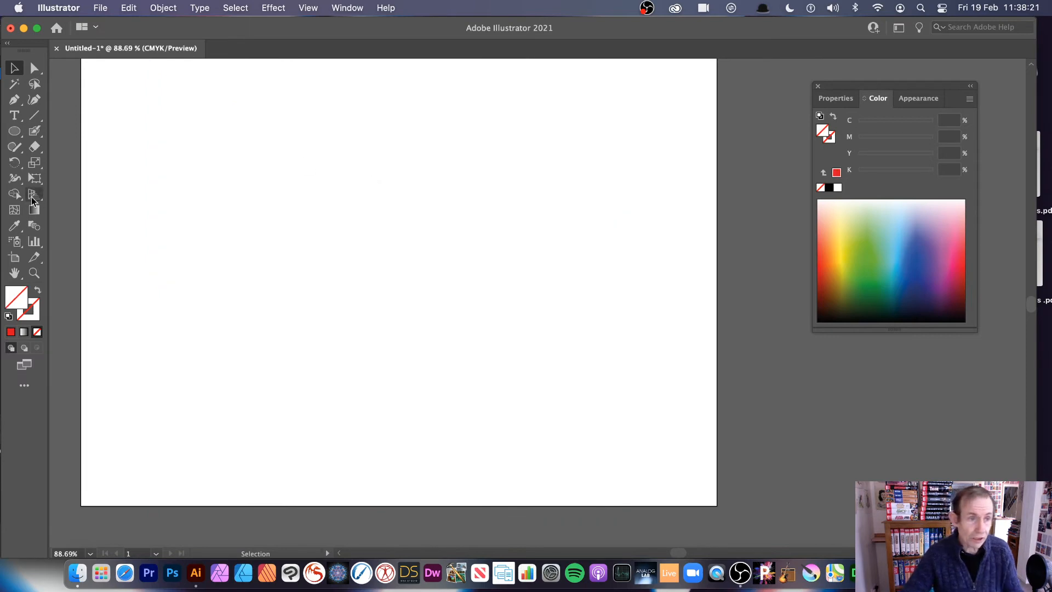
click(15, 131)
drag(196, 152, 280, 218)
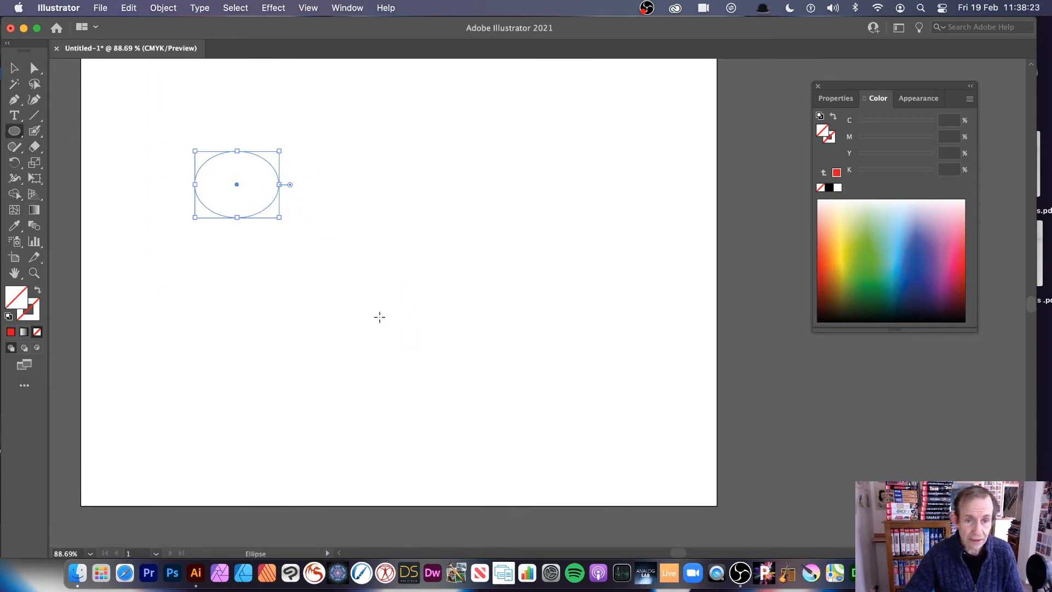
- Replace the ellipse with a blue five-pointed star in the artboard's upper left and a tiny yellow star near its middle
click(911, 244)
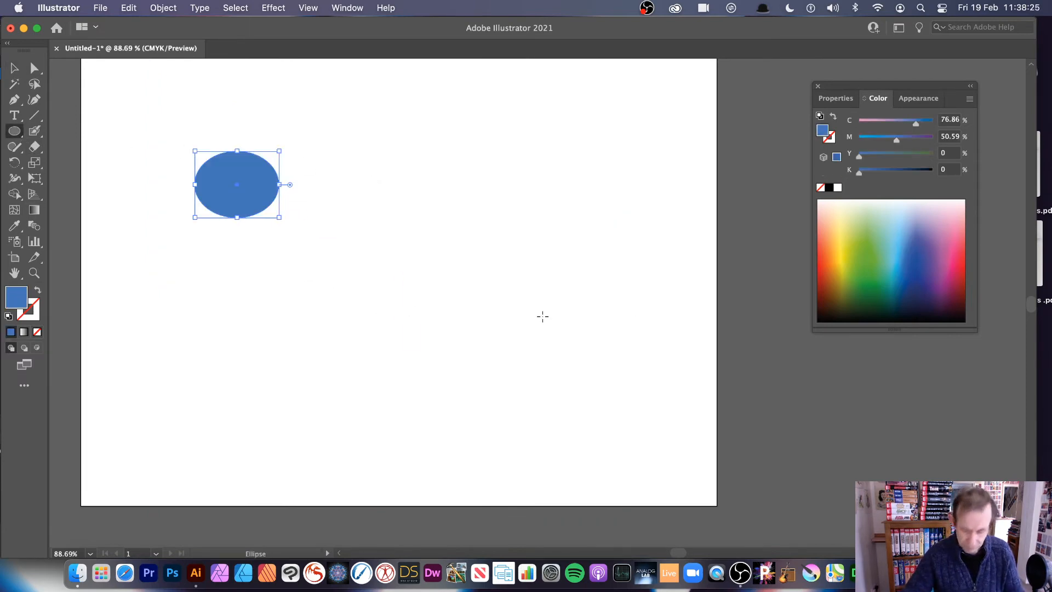
key(Delete)
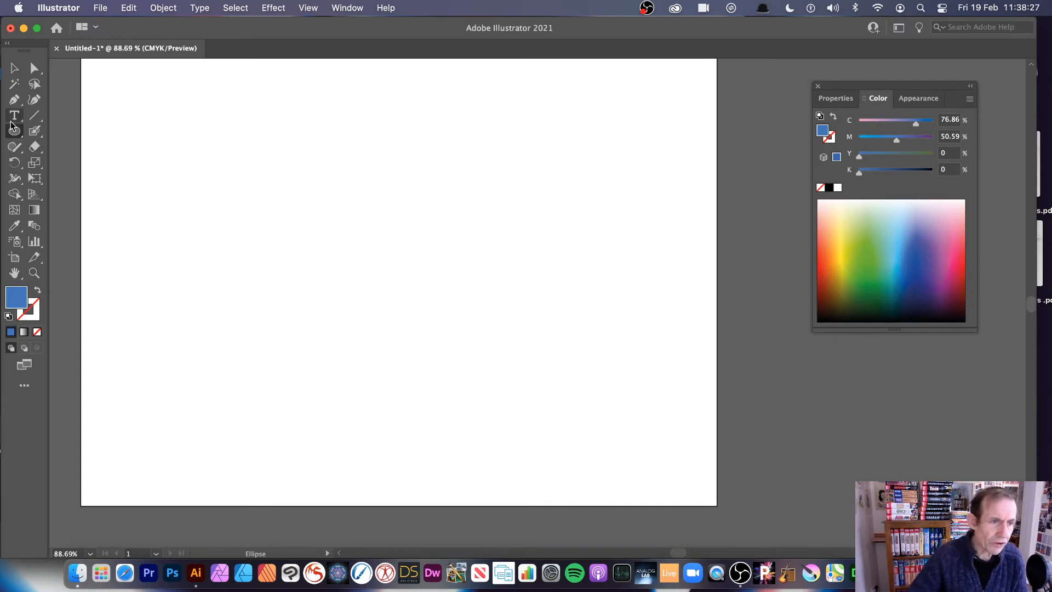
drag(12, 127, 78, 196)
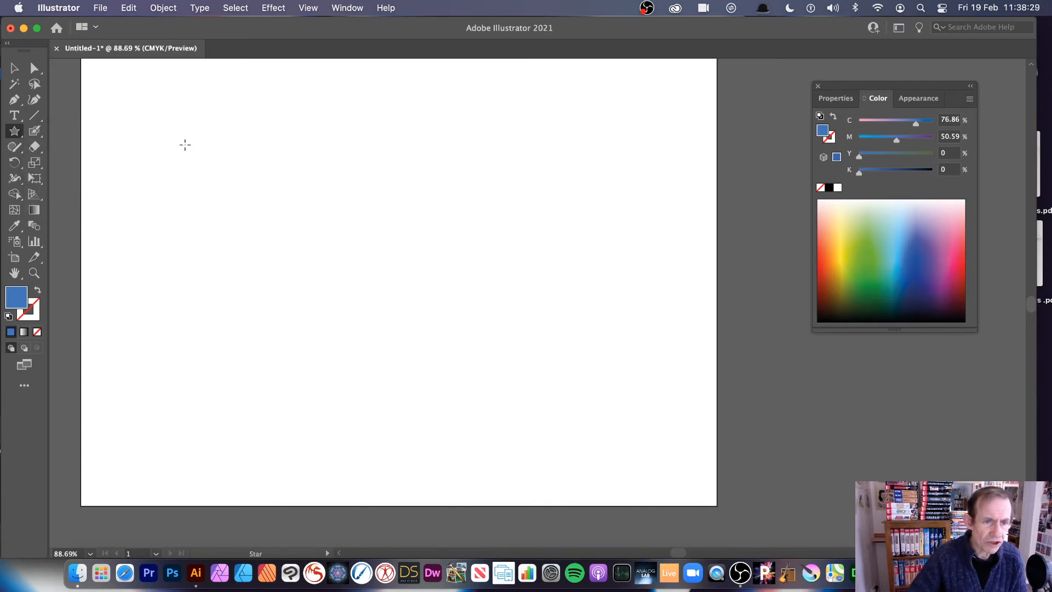
drag(185, 144, 213, 175)
drag(430, 298, 433, 306)
click(843, 237)
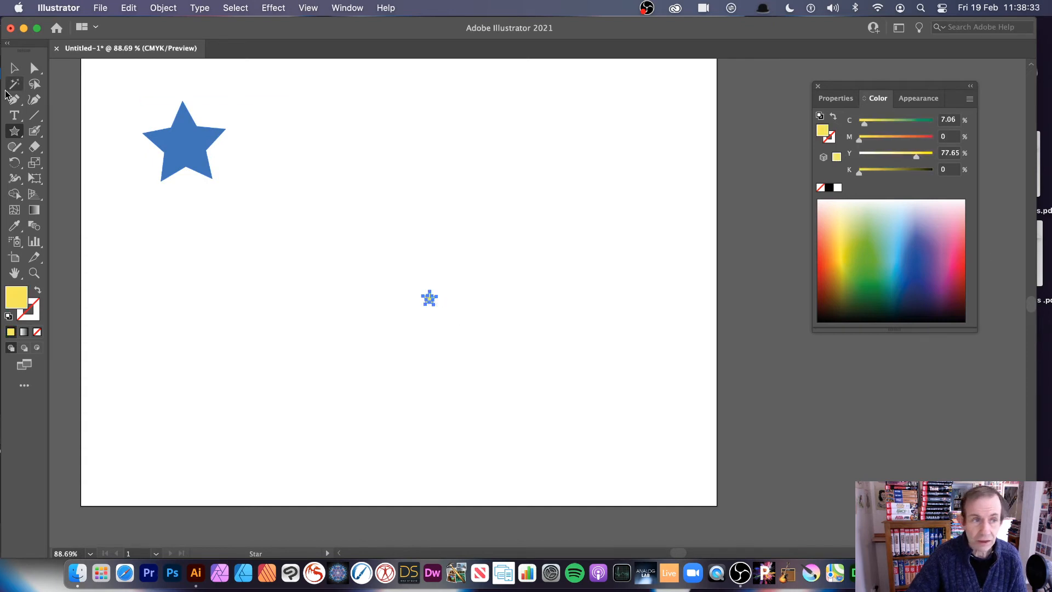
- Select both stars, try blending them from blue to yellow, and undo the blend
click(15, 67)
drag(124, 89, 470, 334)
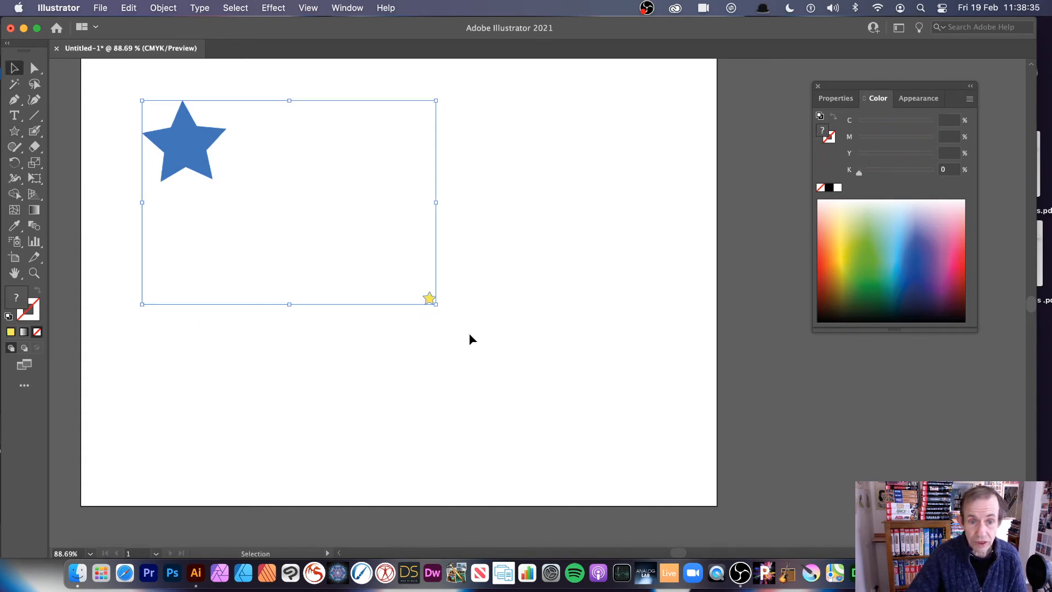
click(34, 225)
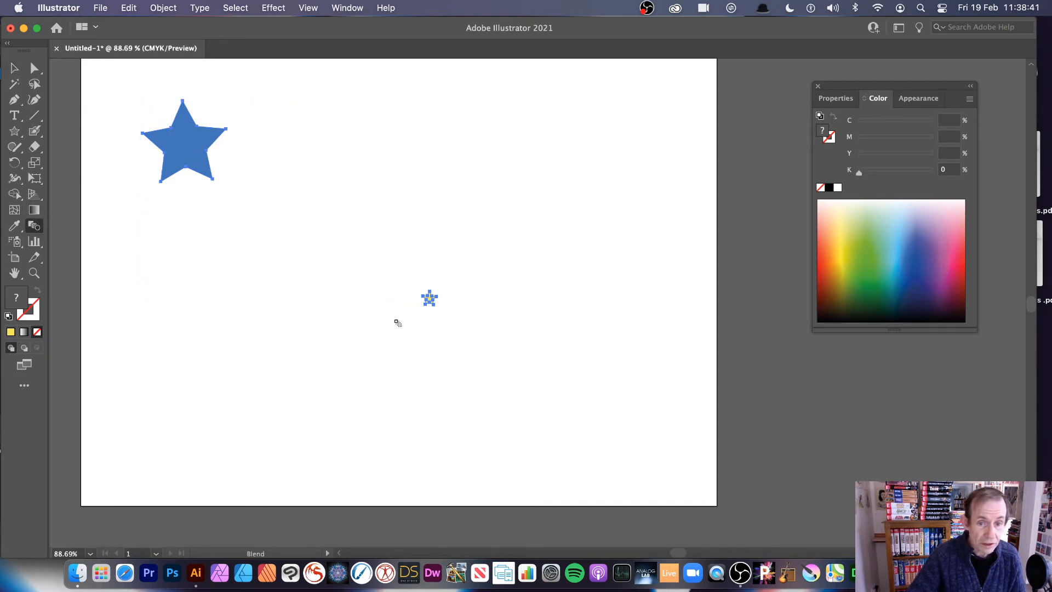
click(430, 299)
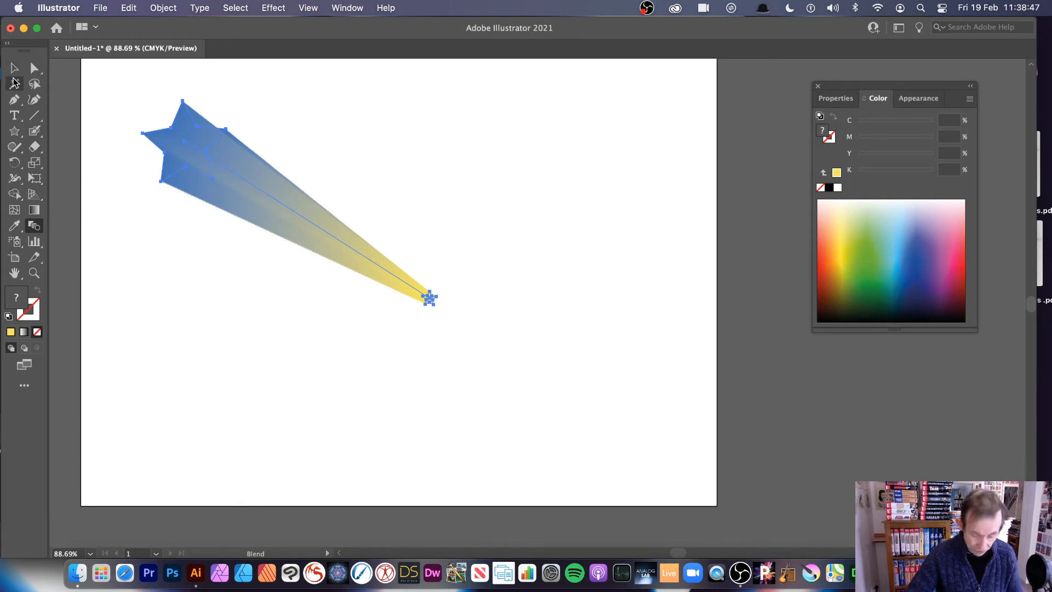
key(super+z)
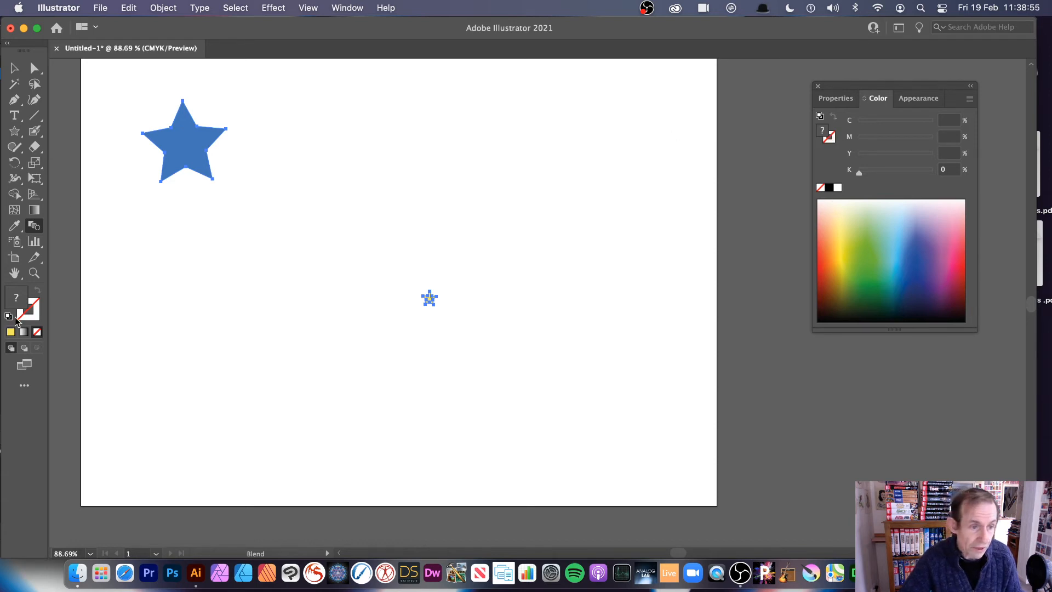
- Remove the fill from both stars and give them a near-black stroke
double_click(18, 299)
drag(326, 242, 308, 214)
click(596, 218)
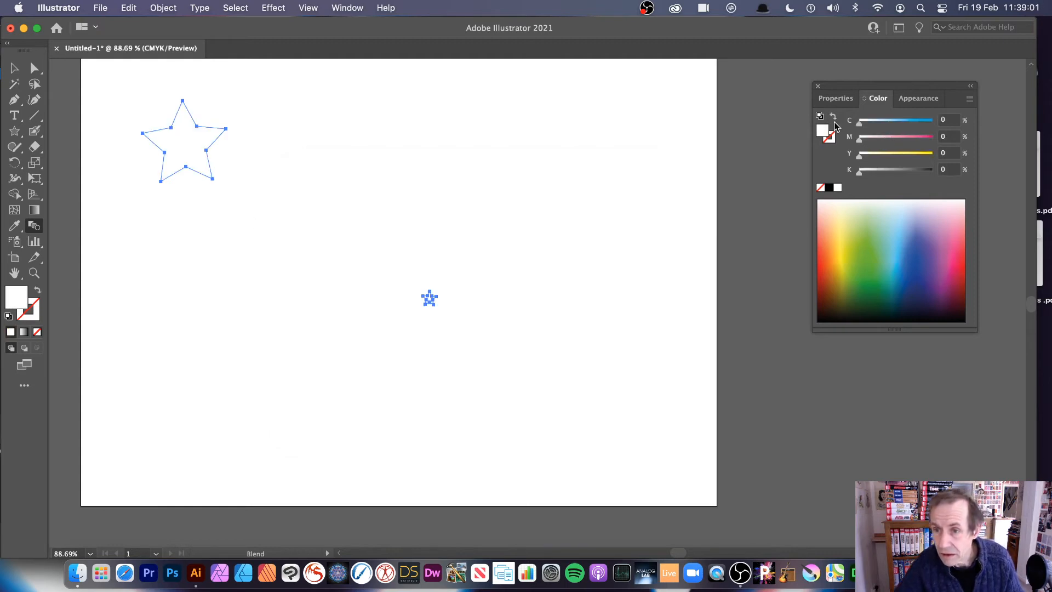
click(821, 188)
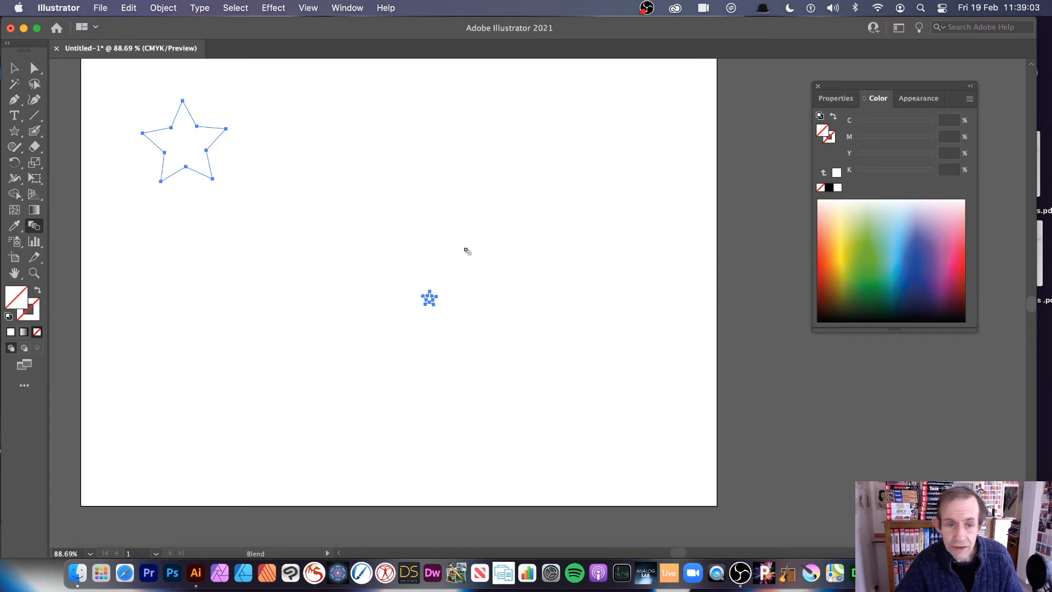
click(827, 140)
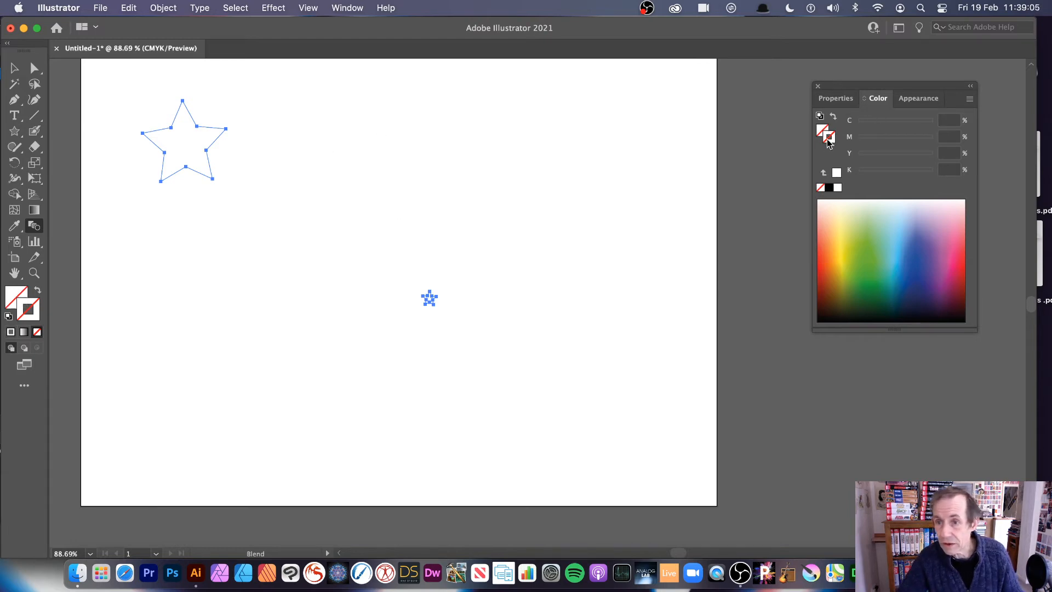
click(947, 303)
drag(946, 303, 948, 314)
- Blend the small outlined star with the large one
click(21, 67)
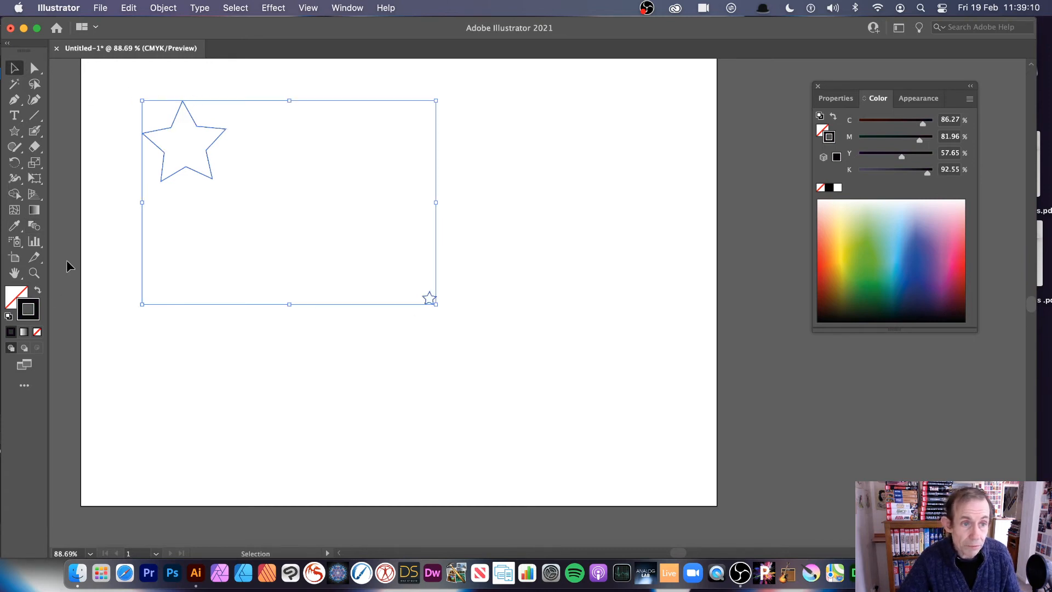
click(34, 226)
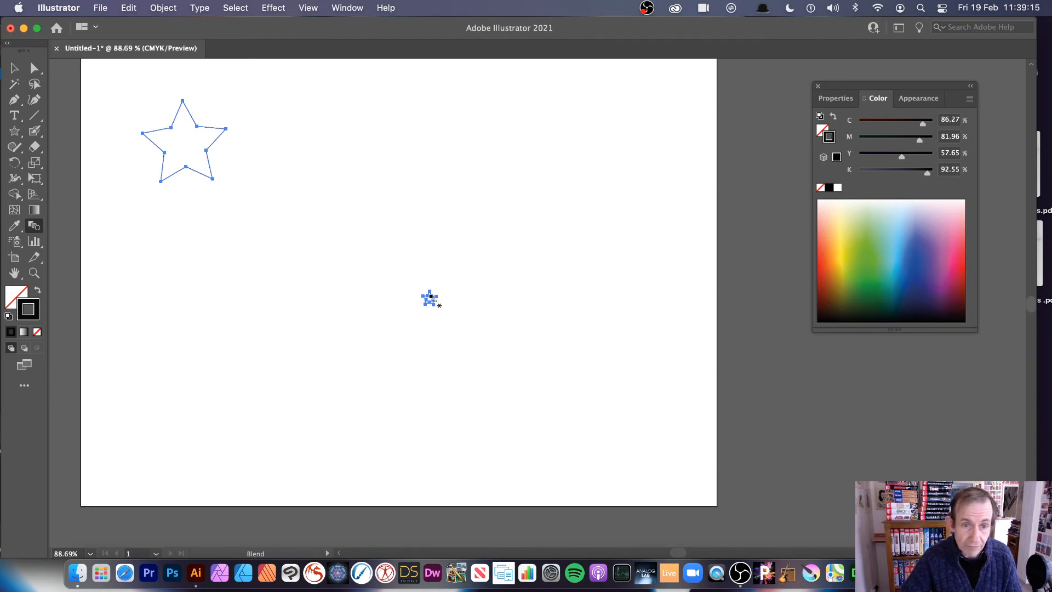
click(430, 296)
click(181, 172)
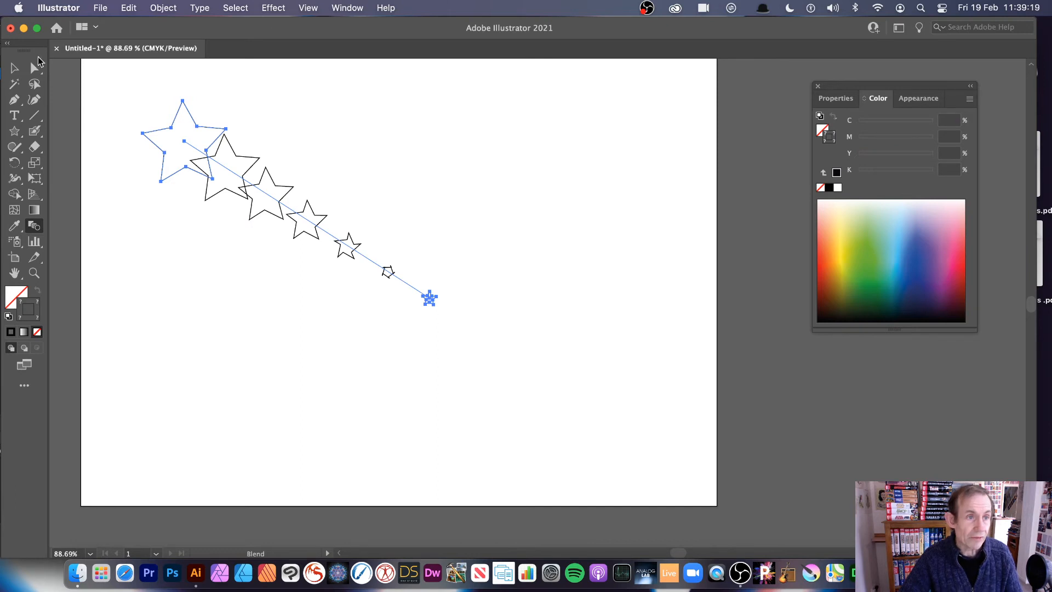
- Set the star blend's spacing to Specified Steps with 50 steps
double_click(38, 227)
drag(484, 239, 527, 174)
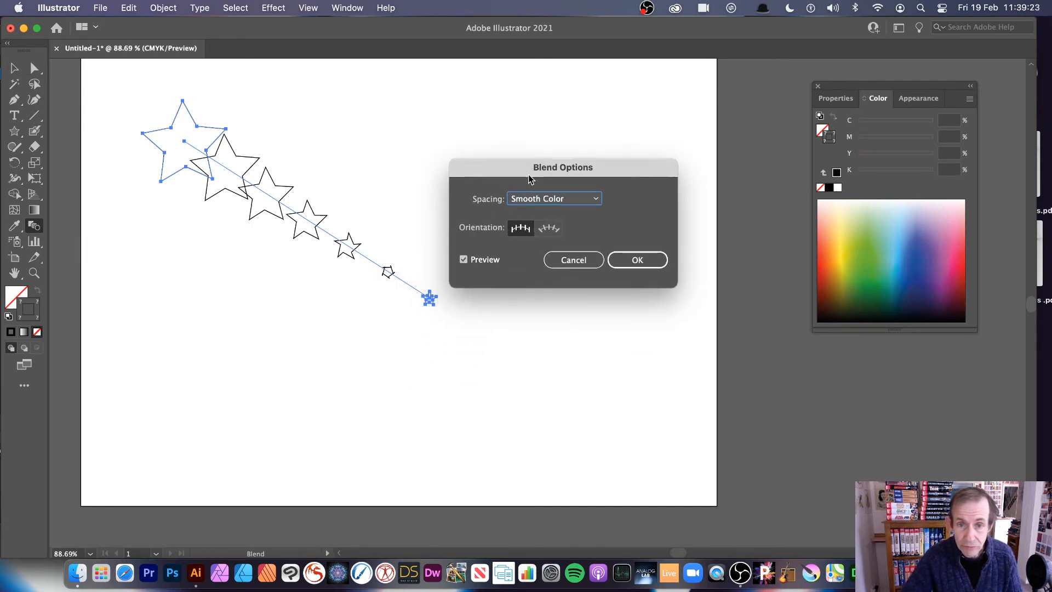
click(568, 201)
click(573, 227)
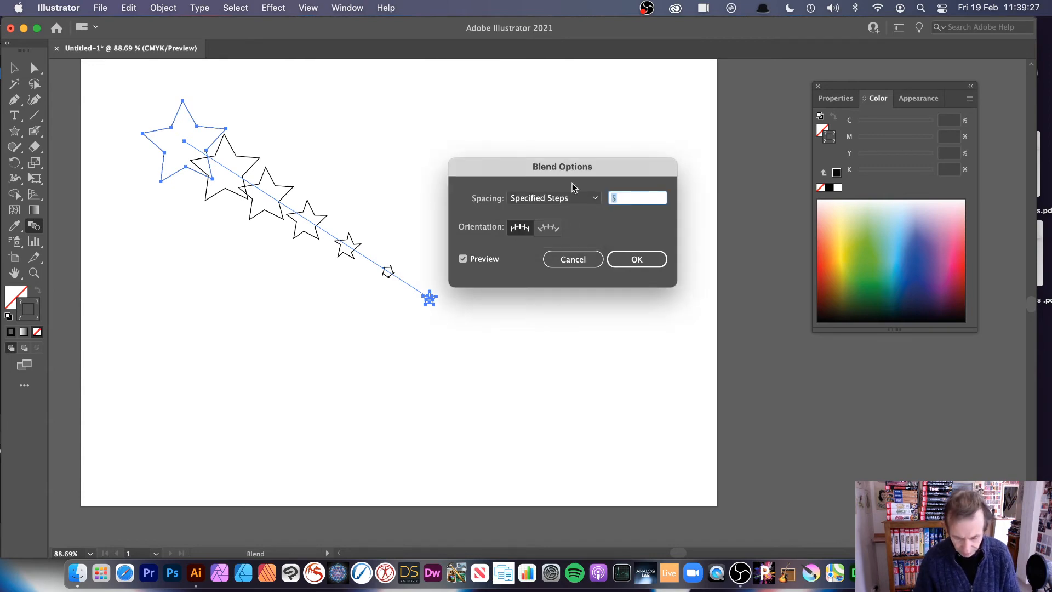
text(50)
key(Tab)
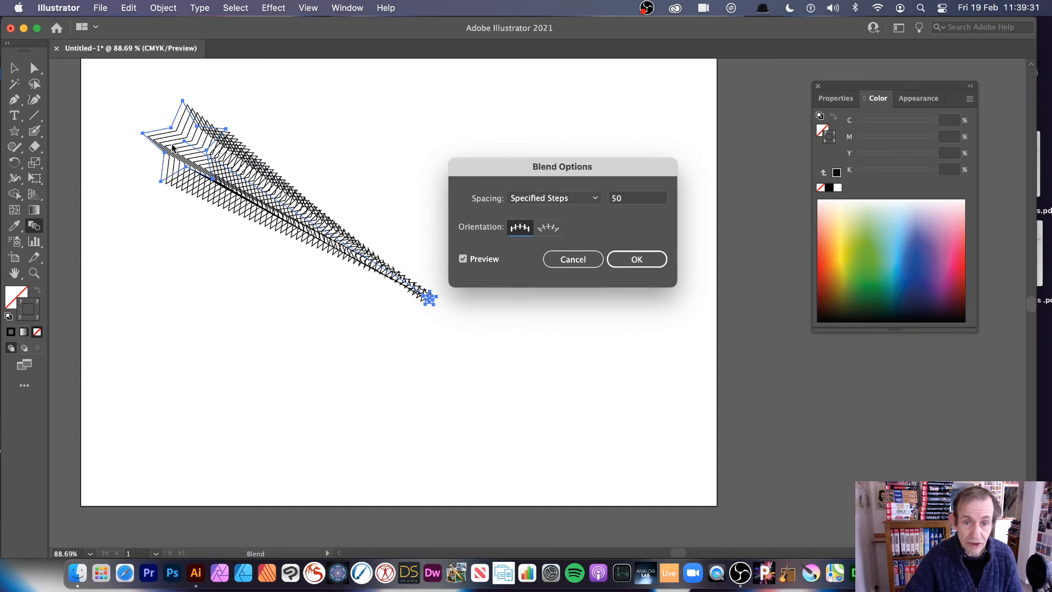
click(619, 259)
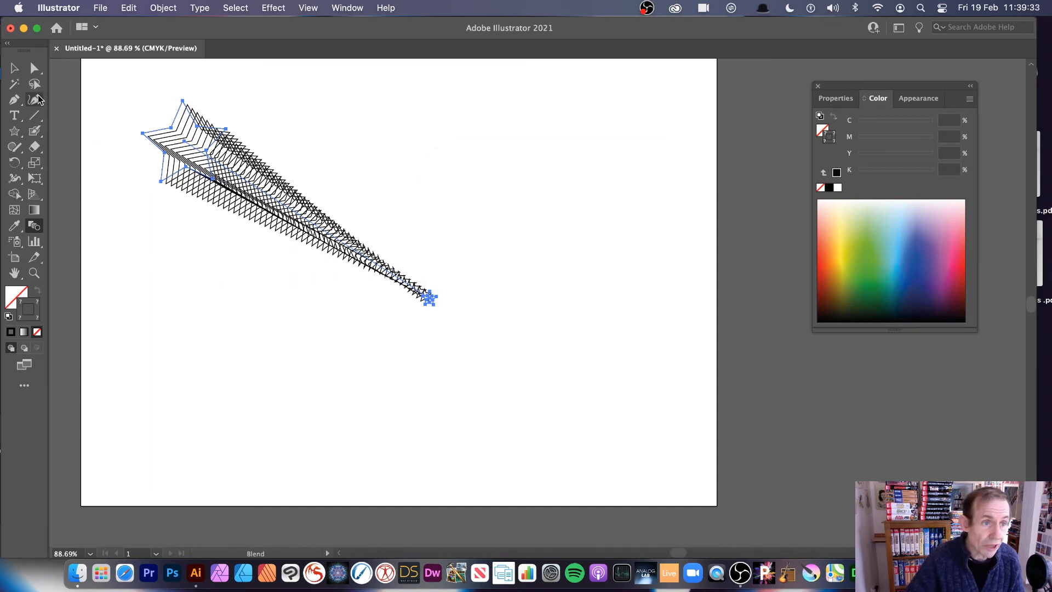
- Bend the blend's spine with the Curvature tool by pulling a new point far down into a C-shaped arc
click(35, 100)
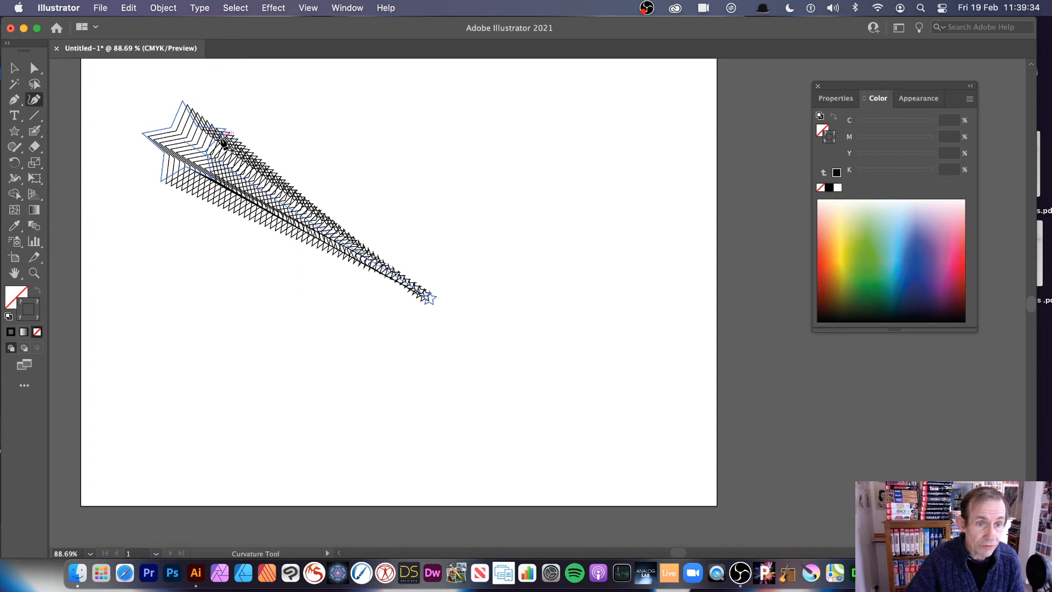
click(244, 185)
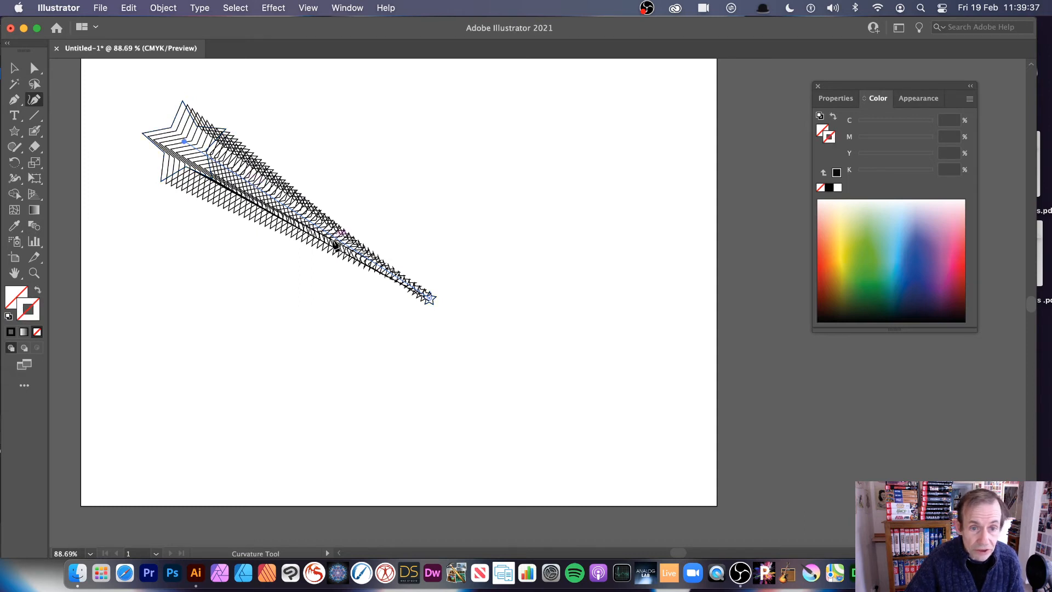
click(235, 174)
drag(236, 175, 196, 343)
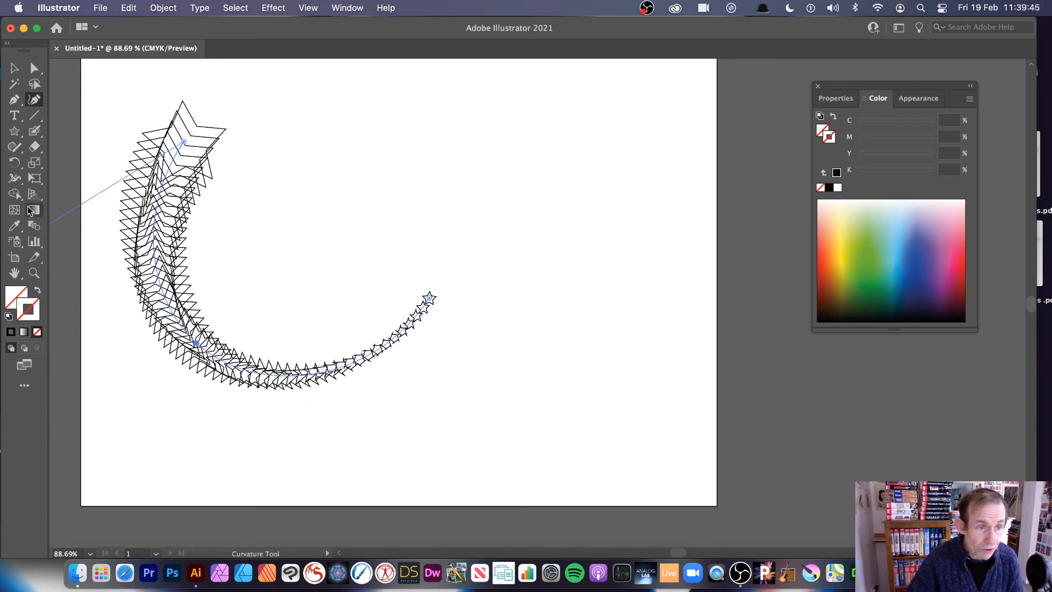
- Raise the curved blend's specified steps to 100
double_click(34, 226)
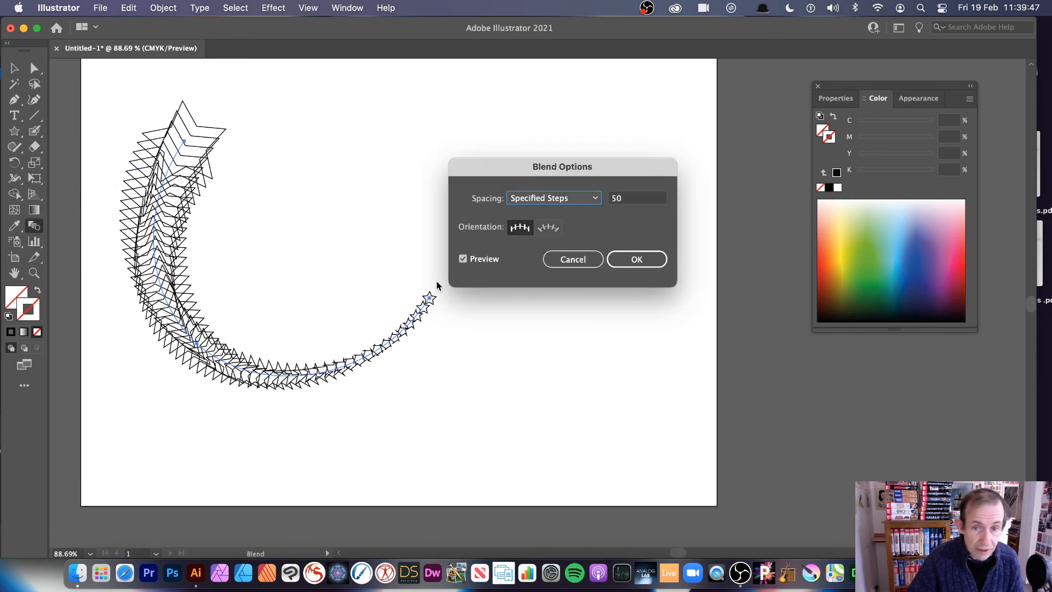
click(656, 197)
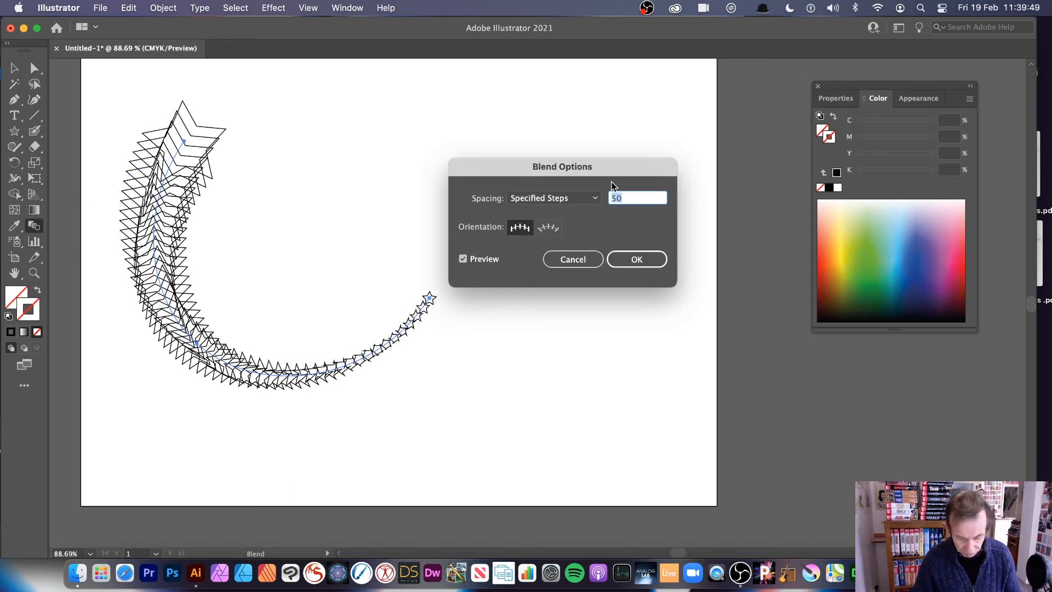
text(100)
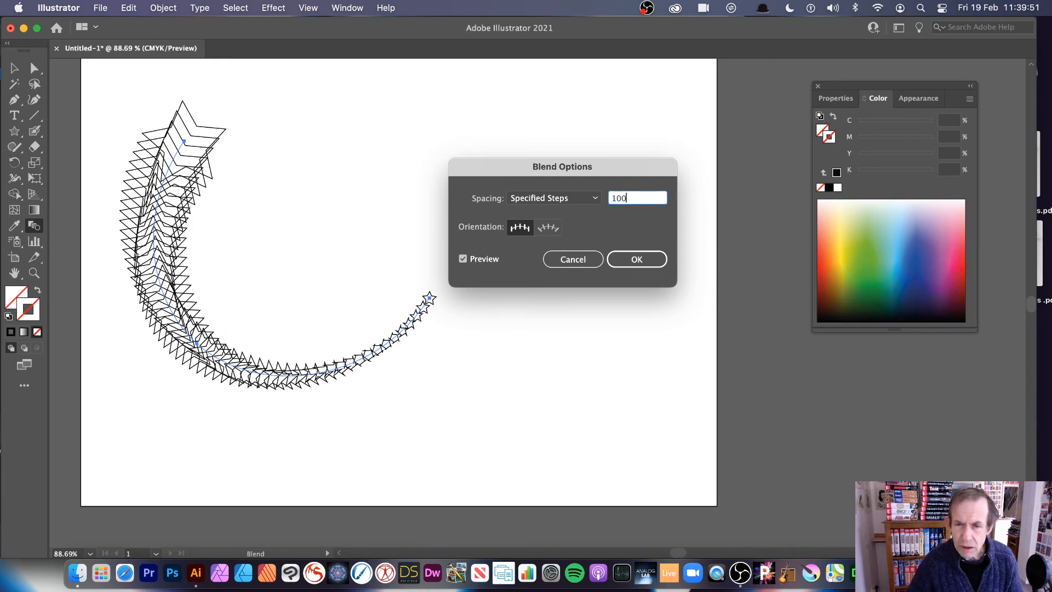
click(635, 260)
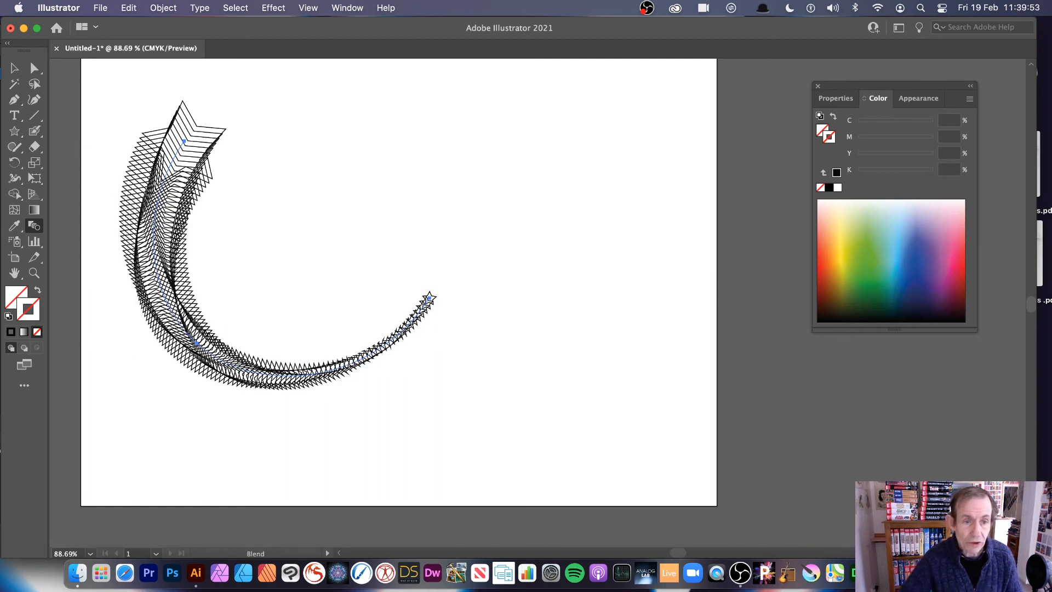
- Move the curved star blend to the artboard's centre and expand it into editable paths
click(15, 69)
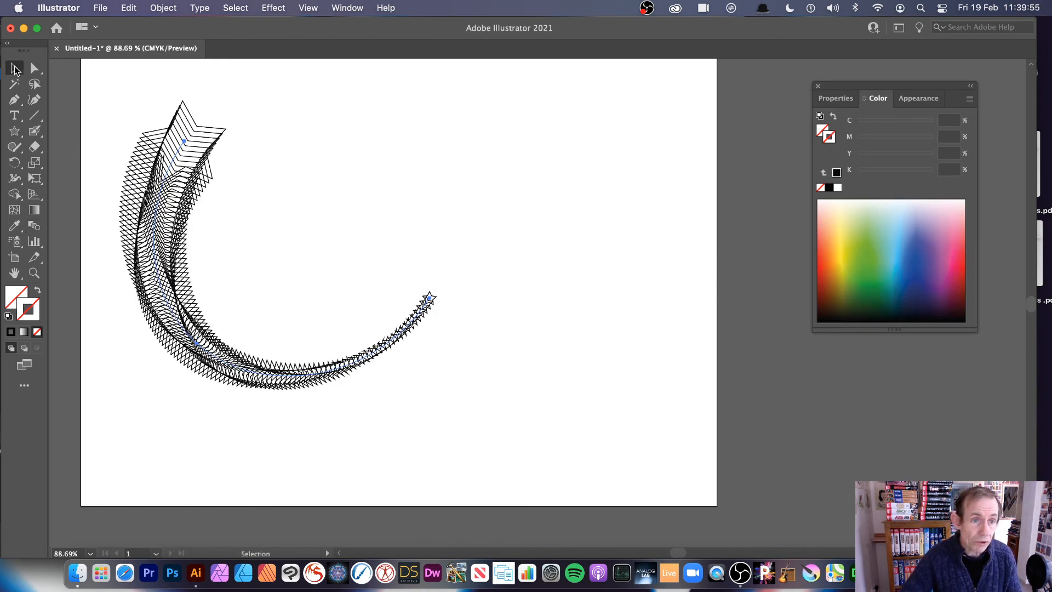
drag(187, 186, 300, 191)
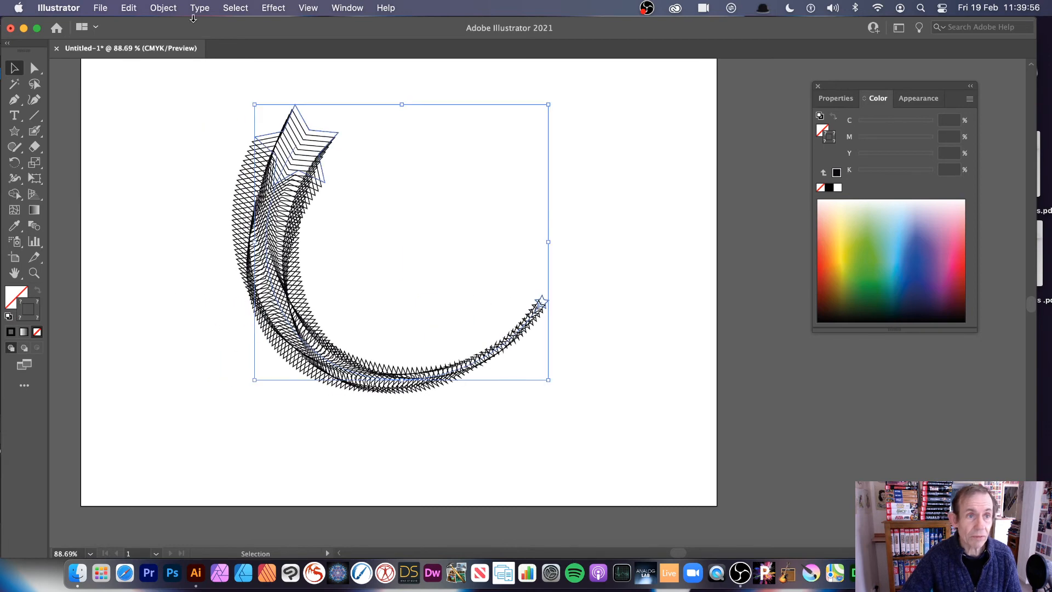
click(160, 8)
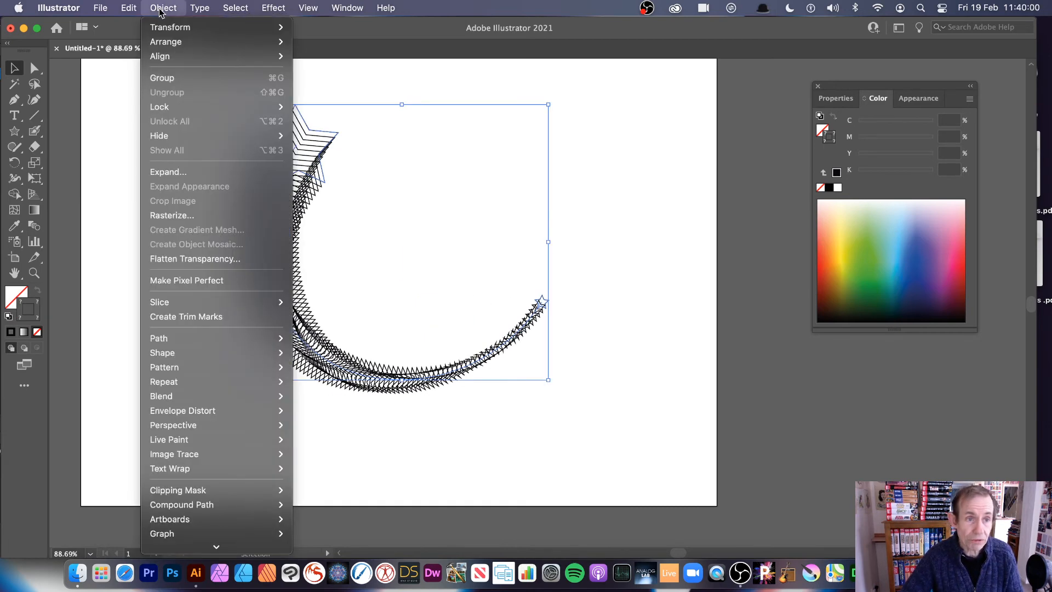
click(167, 172)
click(579, 381)
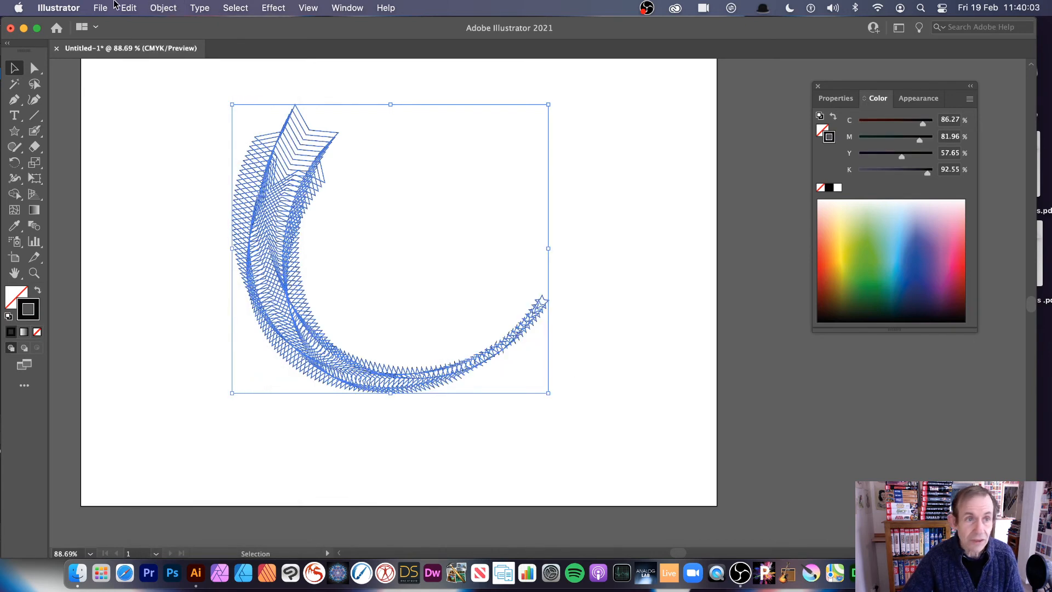
- Create a radial repeat from the expanded star curve and reduce it to three instances
click(163, 8)
mouse_move(258, 381)
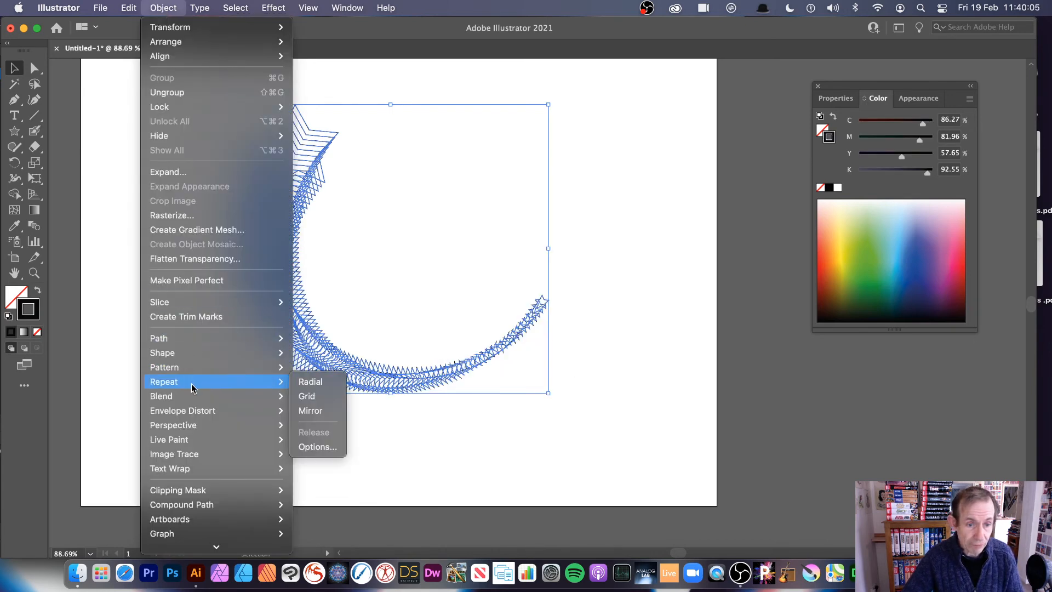
click(313, 382)
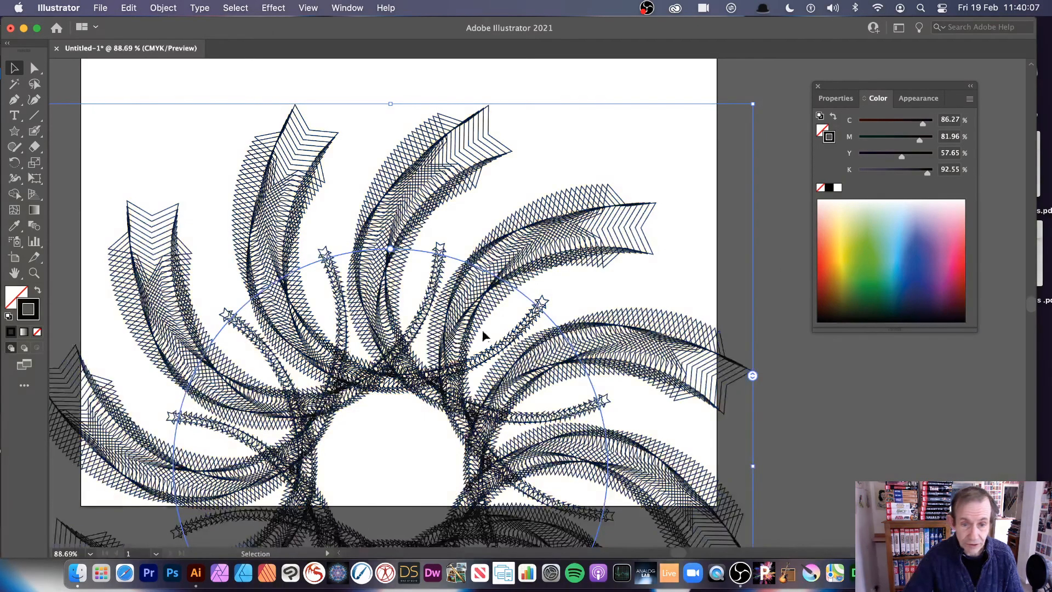
drag(753, 376, 771, 436)
- Move the radial repeat up onto the artboard, shrink its radius and rotate it counterclockwise
drag(446, 345, 513, 273)
drag(340, 370, 461, 430)
drag(214, 92, 388, 342)
drag(471, 516, 199, 230)
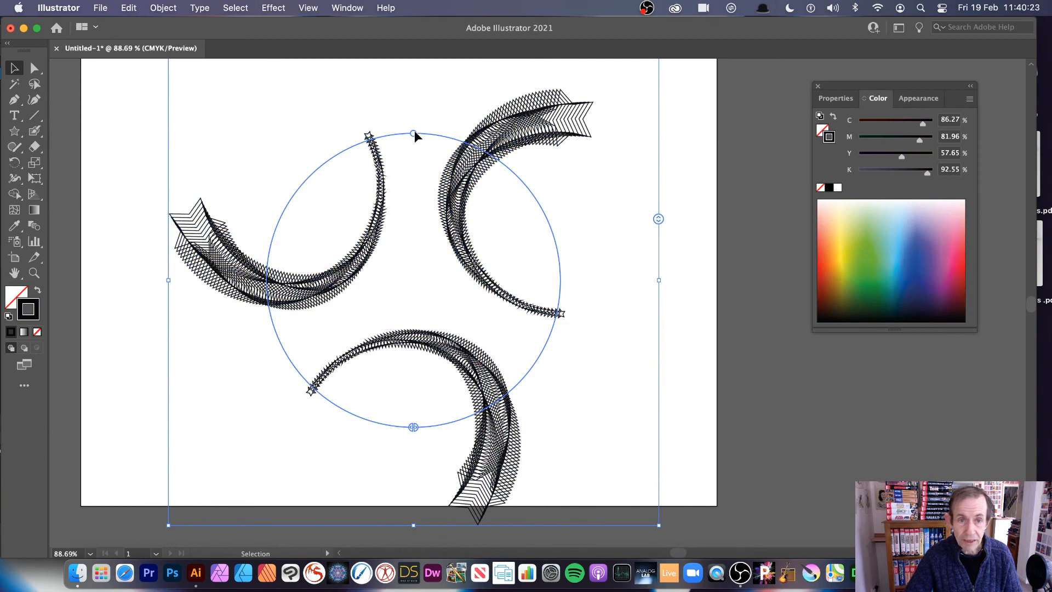
drag(414, 133, 344, 191)
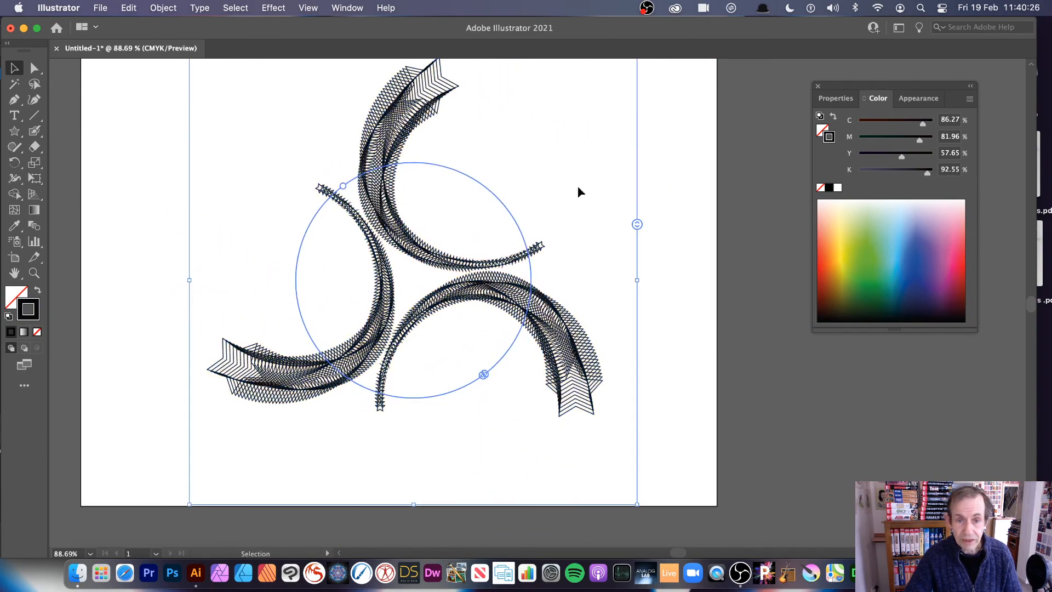
- Enlarge and stretch the radial repeat's source curve in isolation mode until the three arms overlap, and exit isolation
double_click(396, 236)
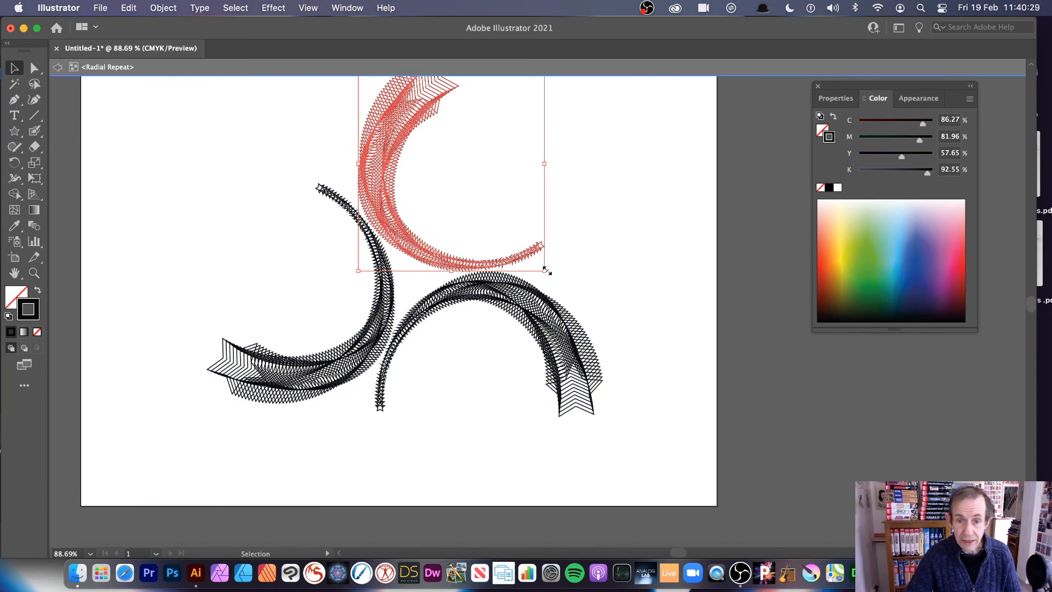
drag(546, 270, 616, 463)
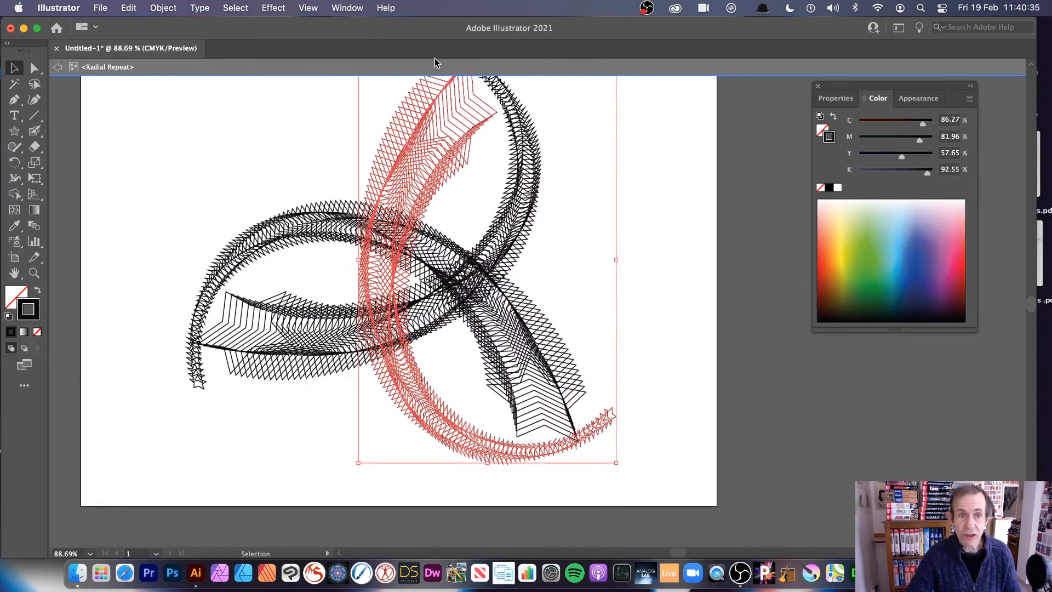
click(58, 67)
click(60, 68)
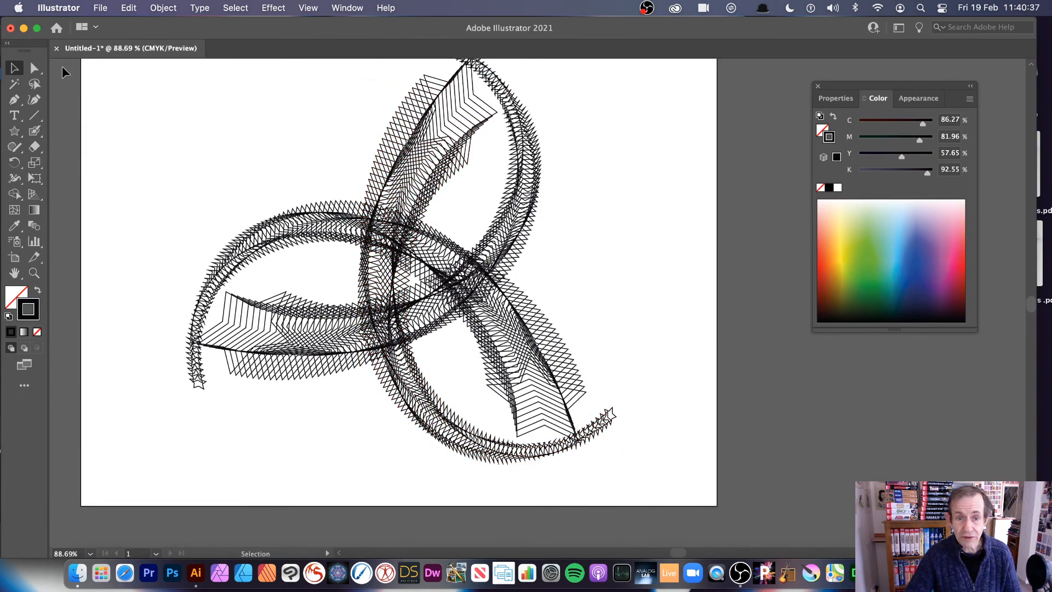